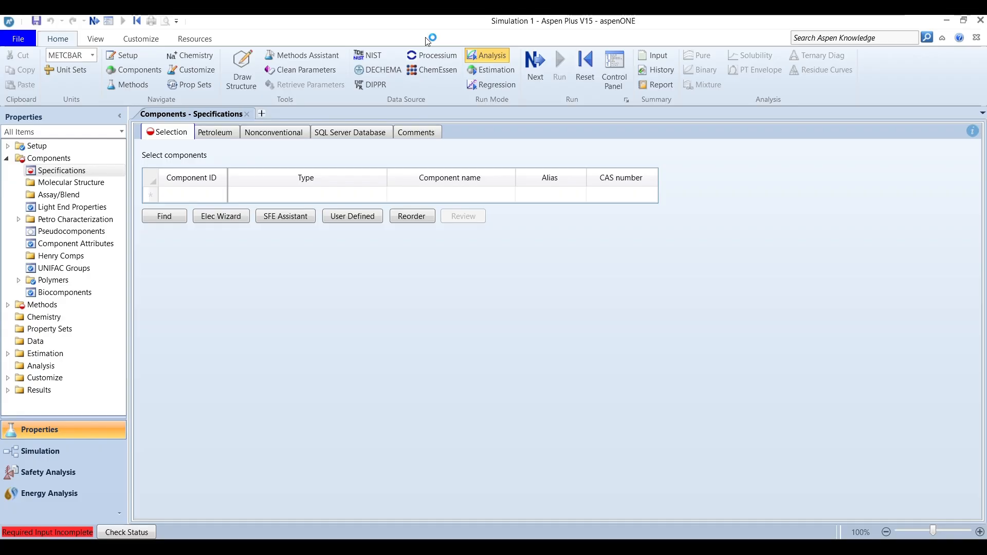
Step: Search the compound databanks for CO2 and add CARBON-DIOXIDE to the component list
left_click(204, 194)
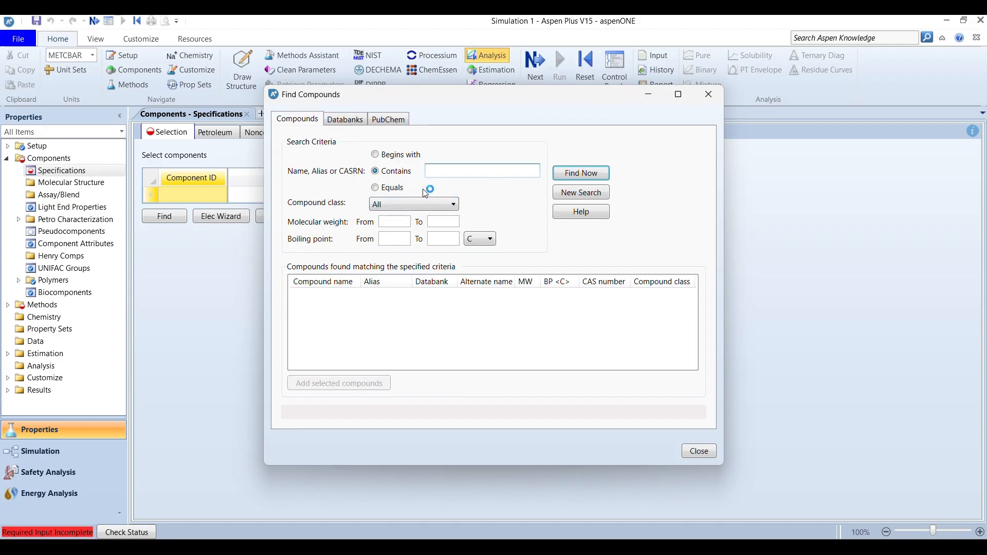
type("O2")
left_click(577, 168)
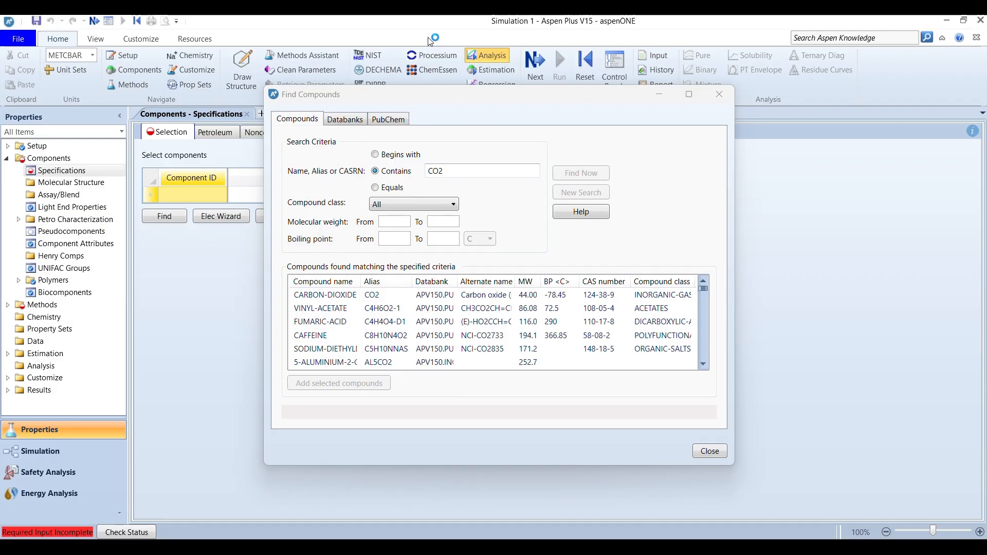
left_click(386, 295)
left_click(385, 382)
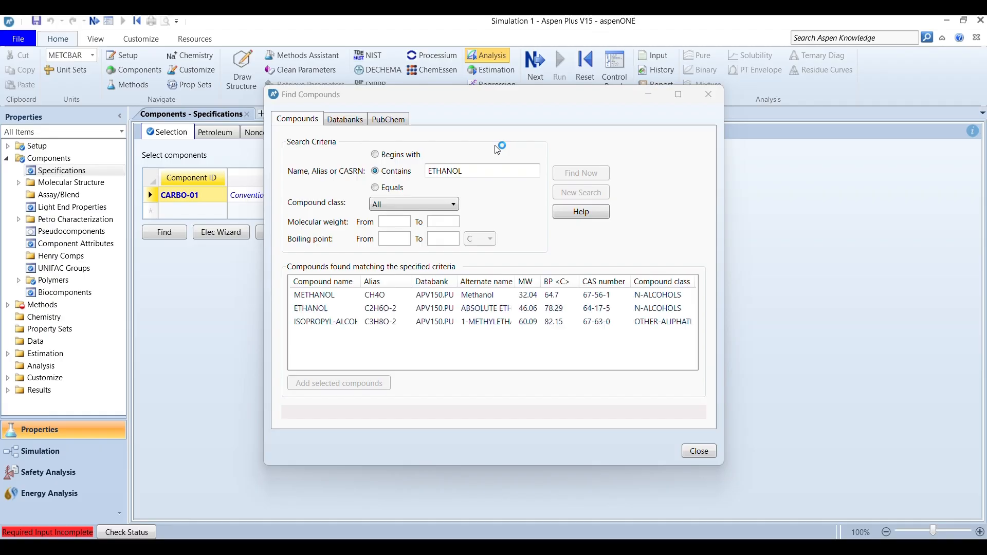
Step: Search the databanks for ETHANOL, add the ETHANOL compound to the component list and close the compound search
left_click(367, 307)
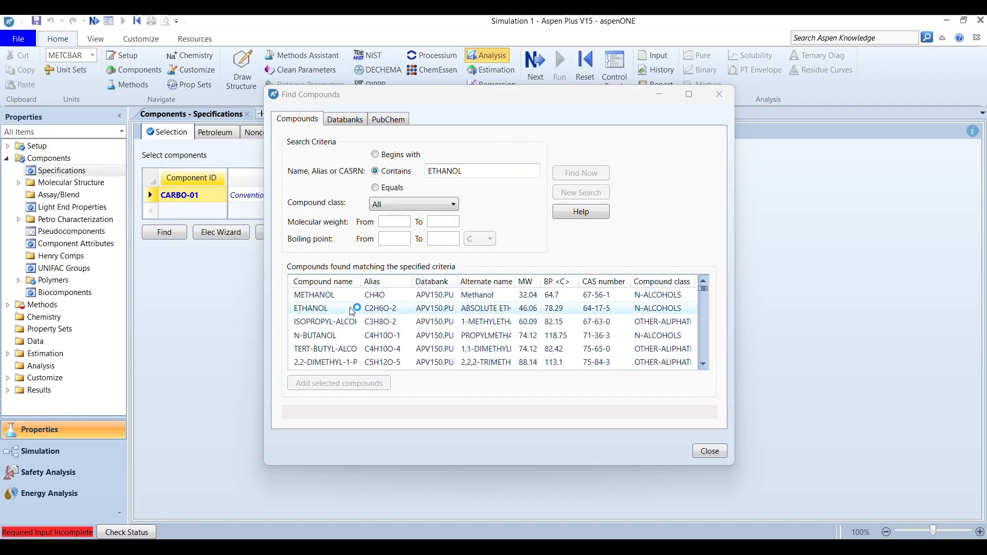
left_click(366, 385)
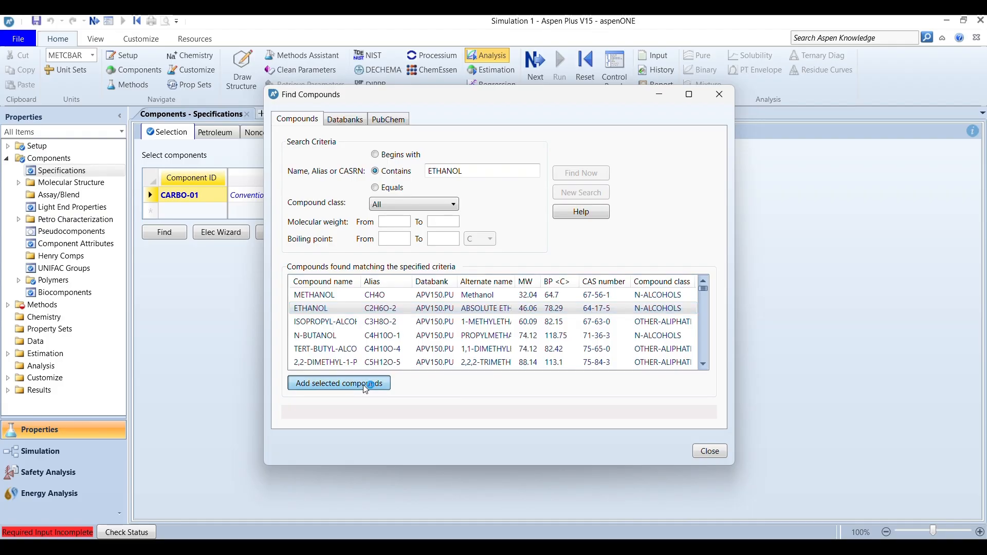
left_click(579, 306)
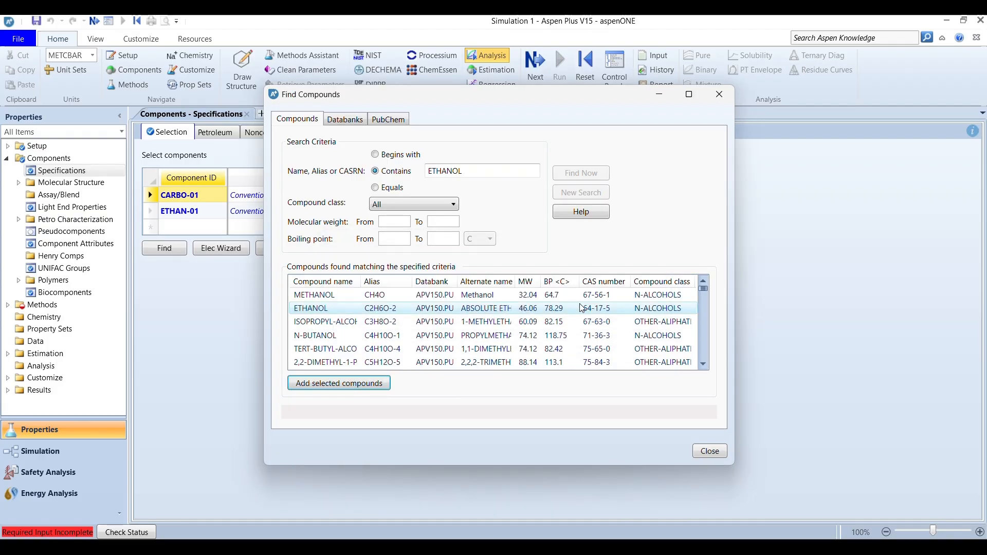
left_click(711, 452)
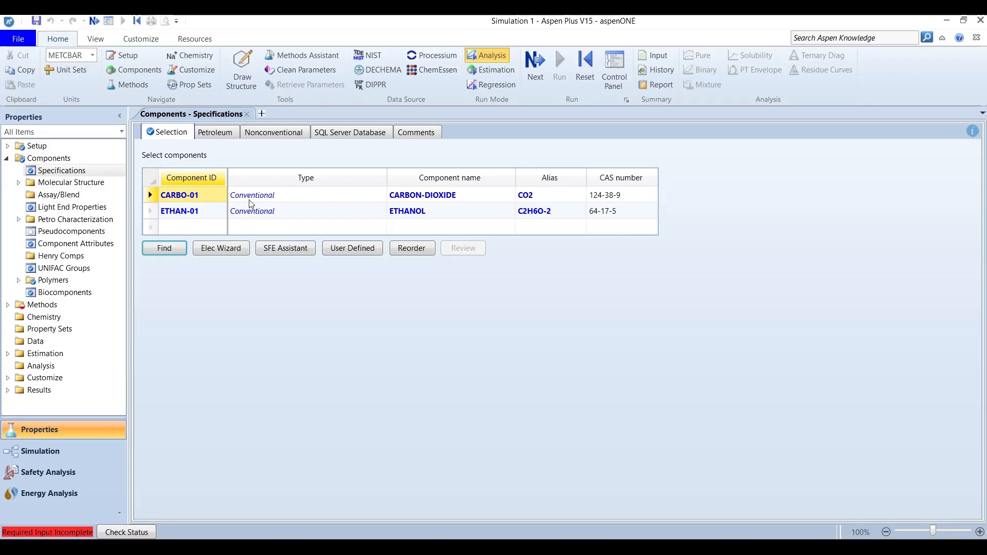
Step: Proceed to the property method specifications and set the base method to UNIQUAC
left_click(96, 27)
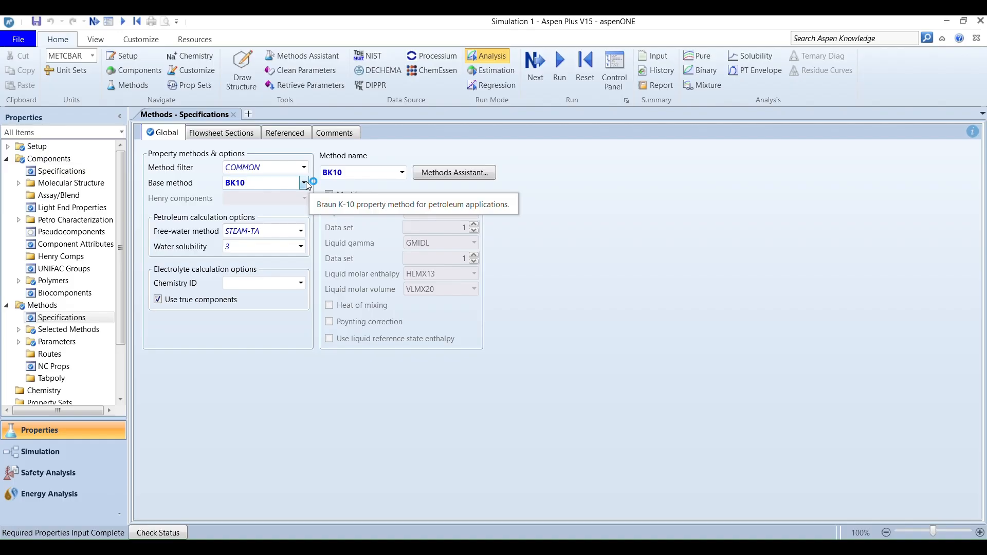
left_click(305, 184)
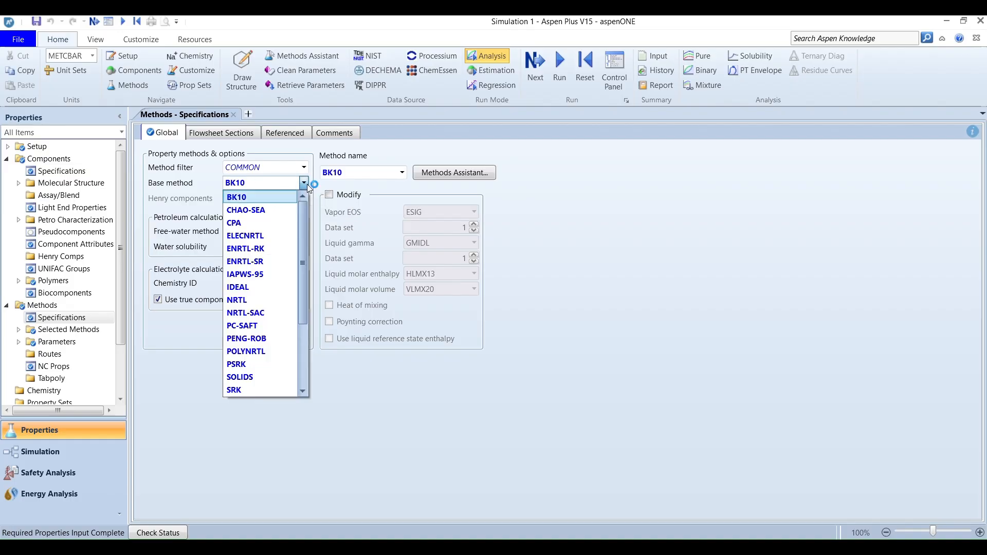
left_click_drag(302, 220, 297, 291)
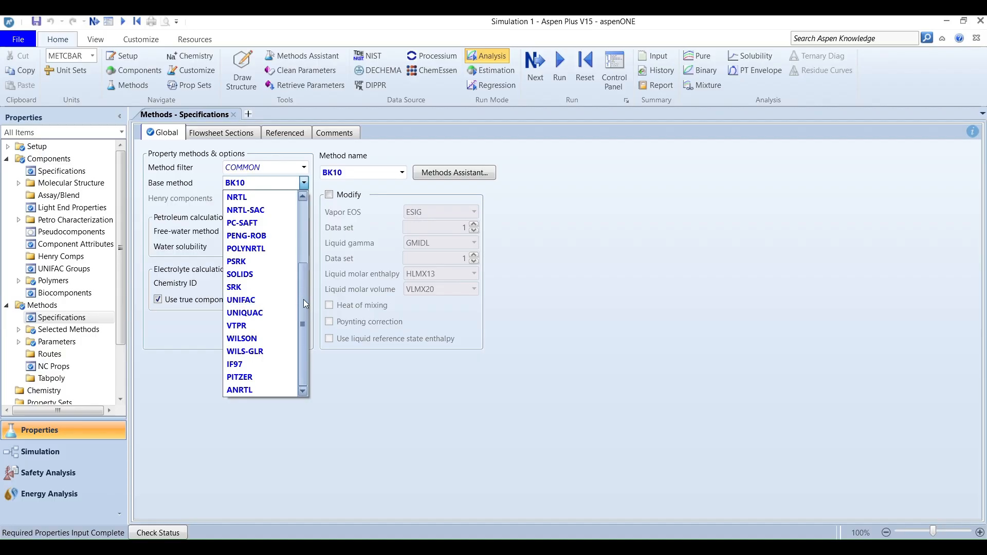
left_click(273, 314)
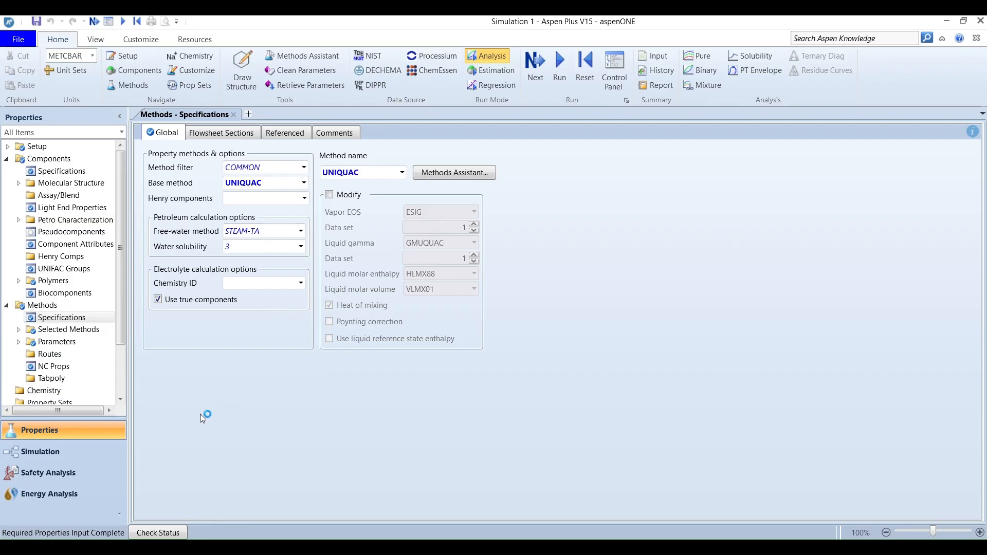
Step: Switch to the Simulation environment and place a Flash2 separator in the middle of the main flowsheet
left_click(83, 455)
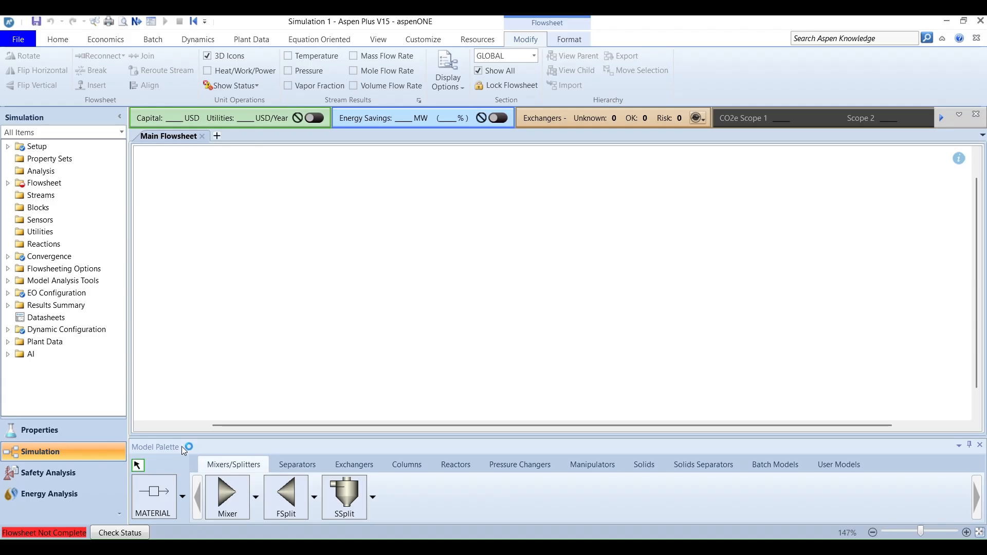
left_click(306, 468)
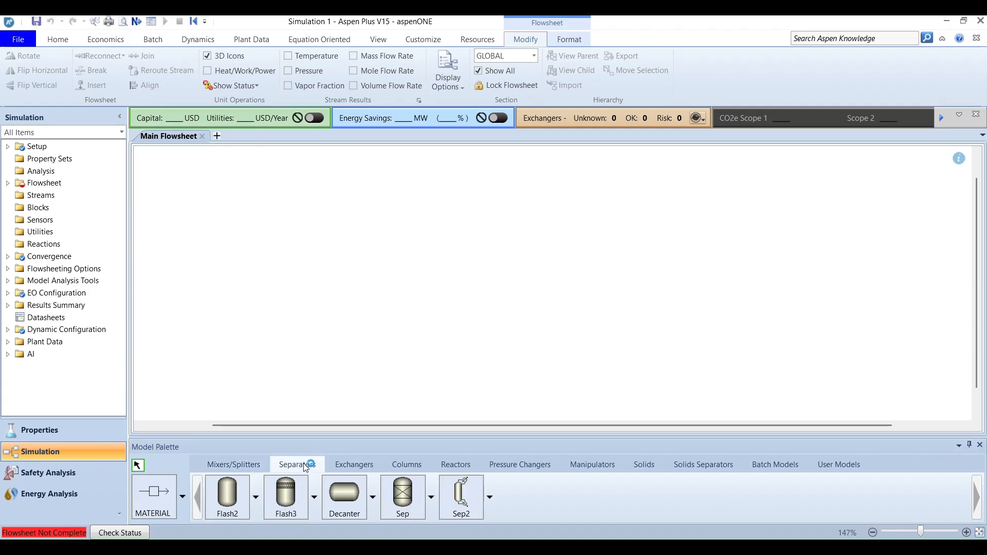
left_click(230, 492)
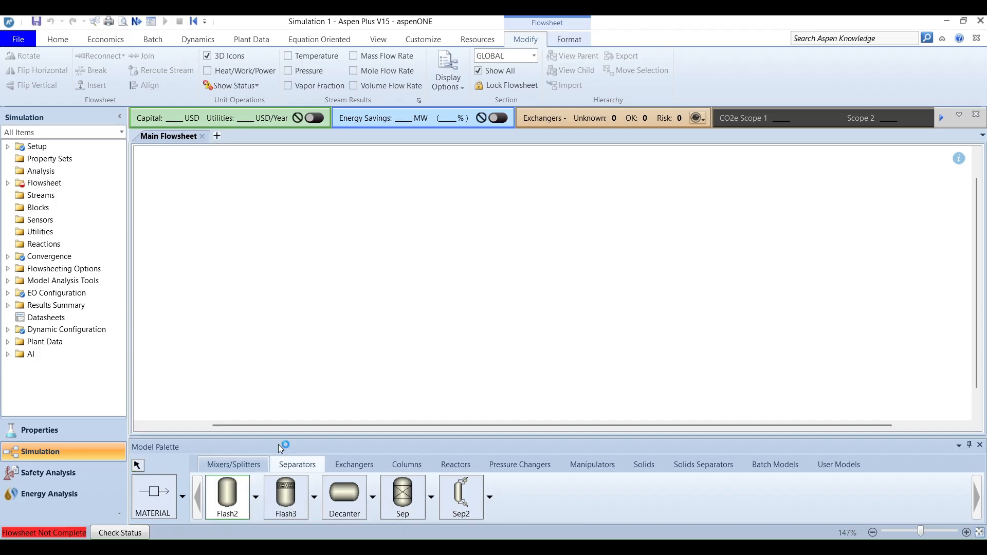
left_click(452, 265)
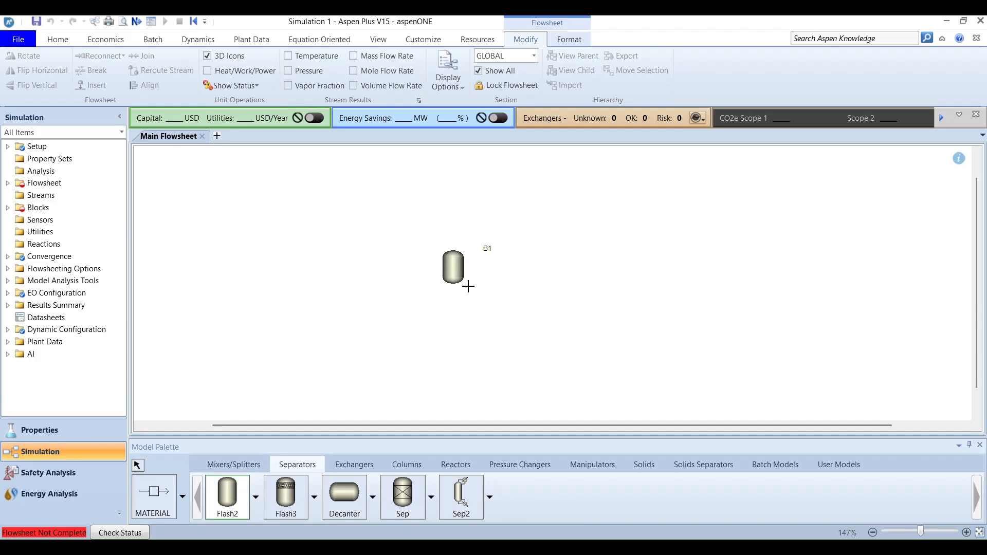
Step: End block placement and enlarge the Flash2 separator icon to roughly two and a half times its size
right_click(466, 283)
left_click(459, 281)
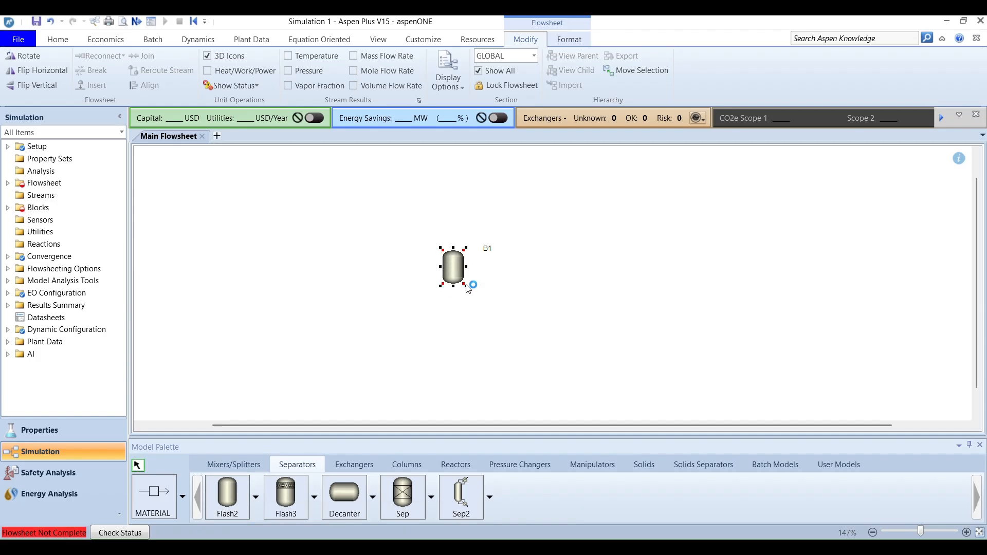
mouse_move(470, 290)
left_mouse_down()
mouse_move(486, 307)
mouse_move(462, 295)
left_mouse_up()
left_click(556, 326)
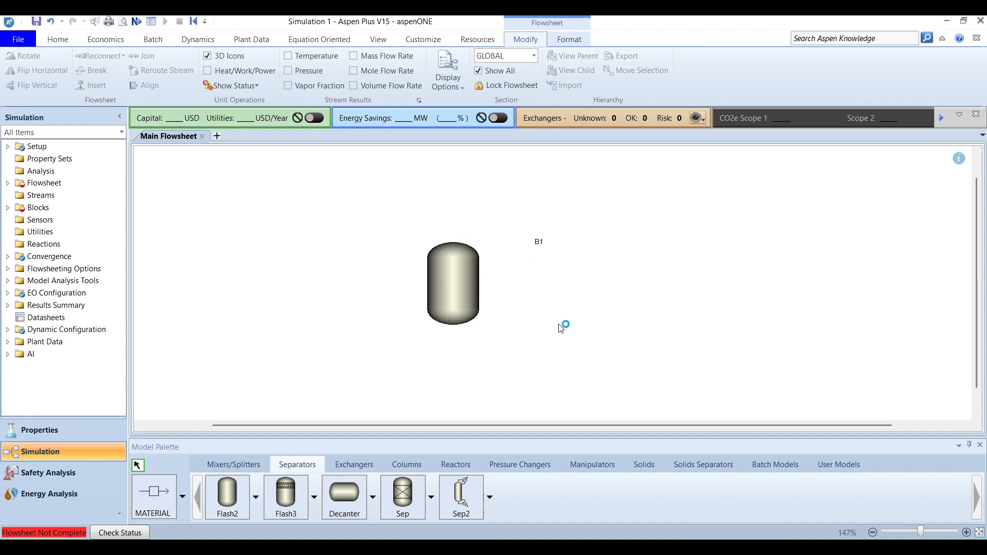
Step: Connect material streams to the flash separator's feed inlet, upper vapor outlet and lower liquid outlet
left_click(161, 497)
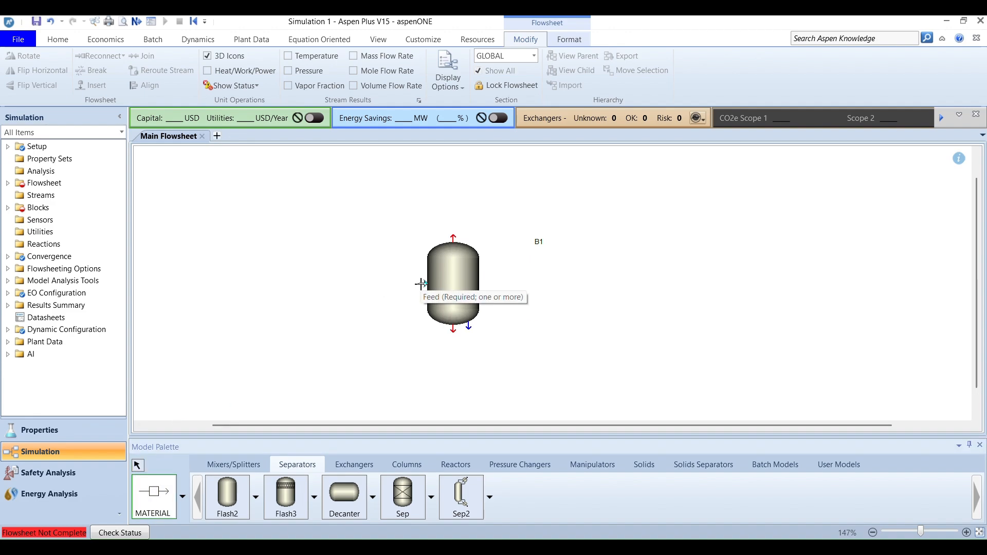
left_click(422, 284)
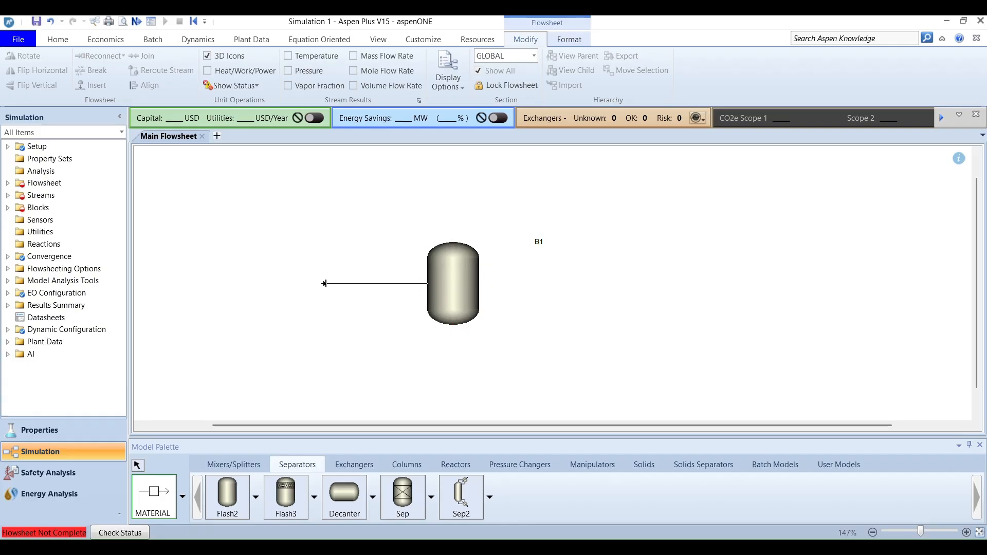
left_click(324, 283)
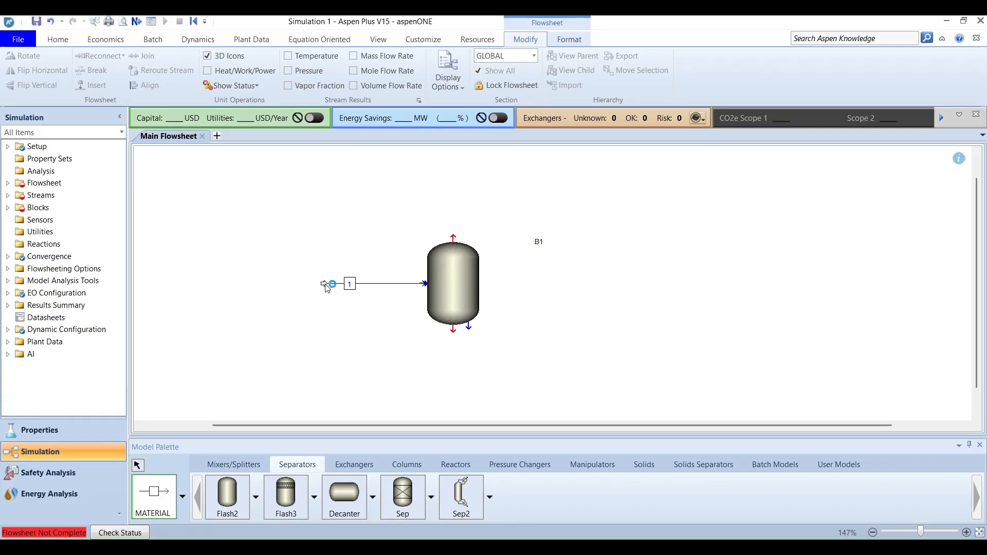
left_click(453, 235)
left_click(611, 209)
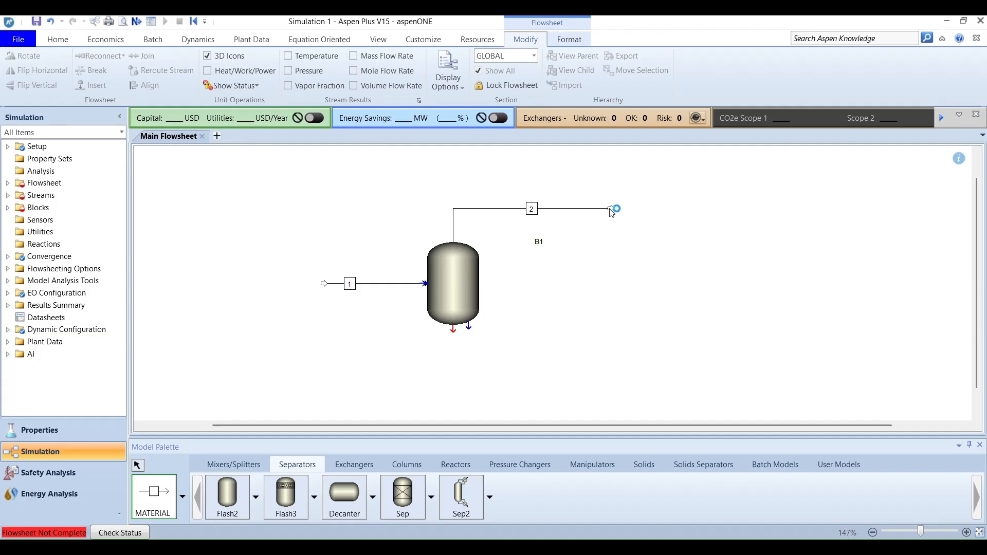
left_click(454, 331)
left_click(620, 363)
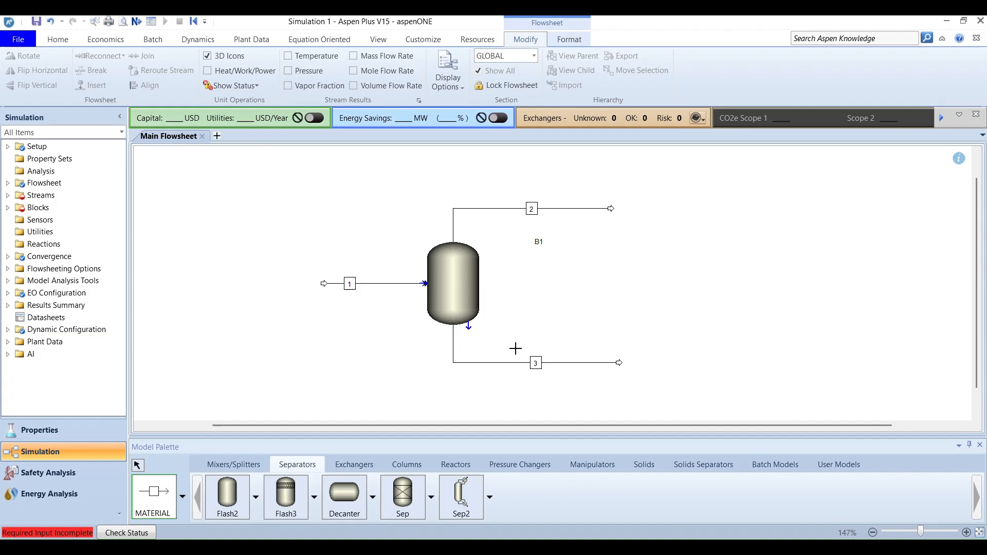
key("Escape")
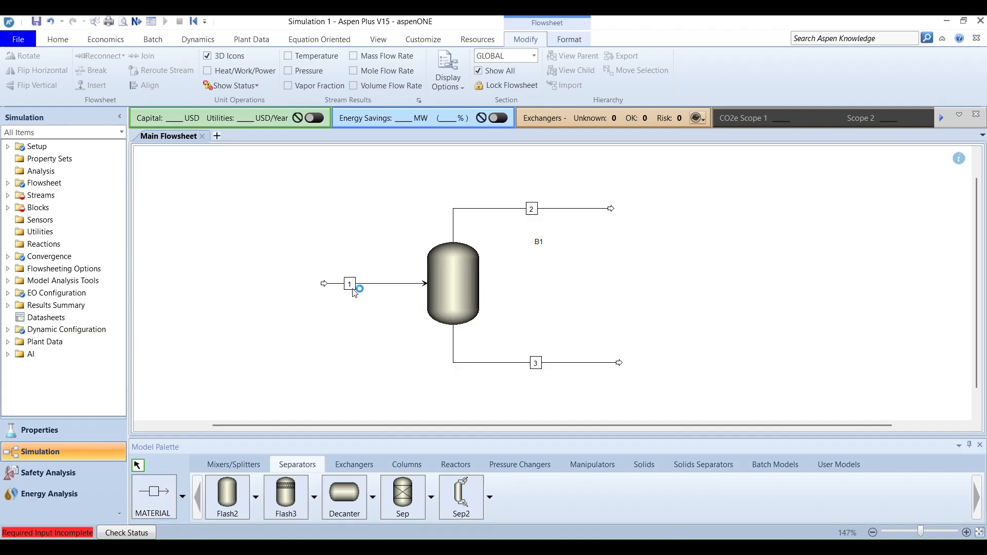
Step: Rename the inlet stream FEED, the upper outlet stream VAPOR and the lower outlet stream LIQUID
left_click(353, 289)
left_click(353, 287)
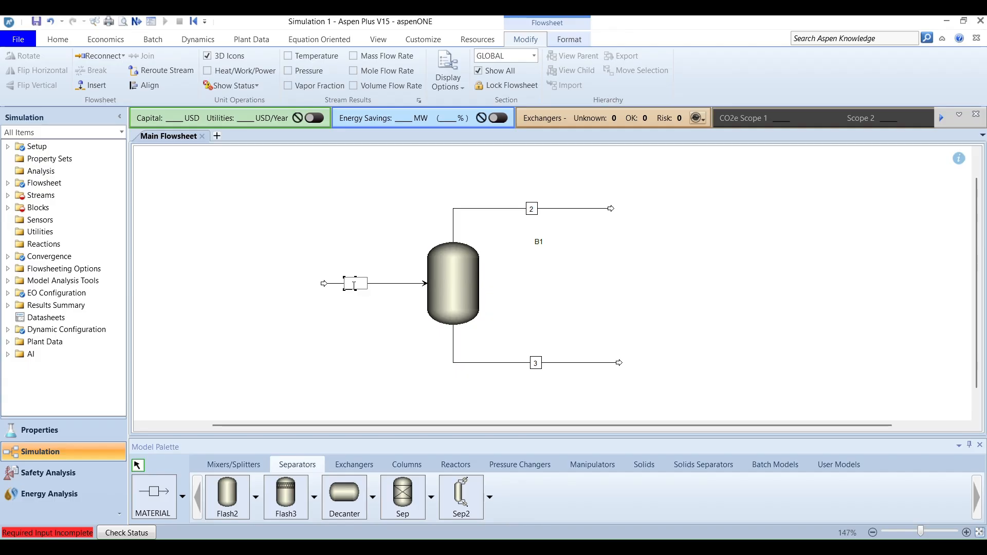
type("FEED")
left_click(531, 208)
left_click(530, 207)
key("BackSpace")
type("VAPOR")
left_click(537, 363)
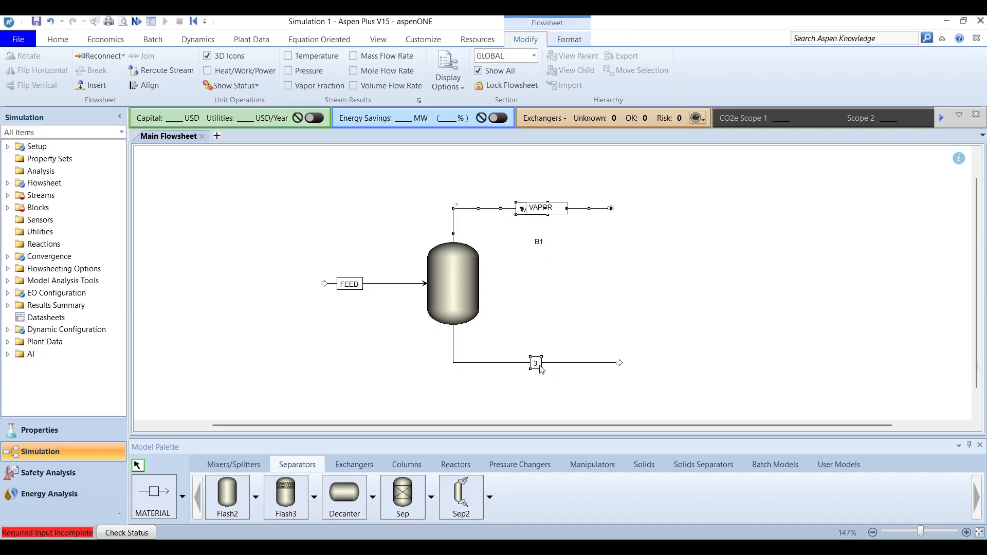
left_click(537, 363)
key("BackSpace")
type("LIQUID")
left_click(589, 331)
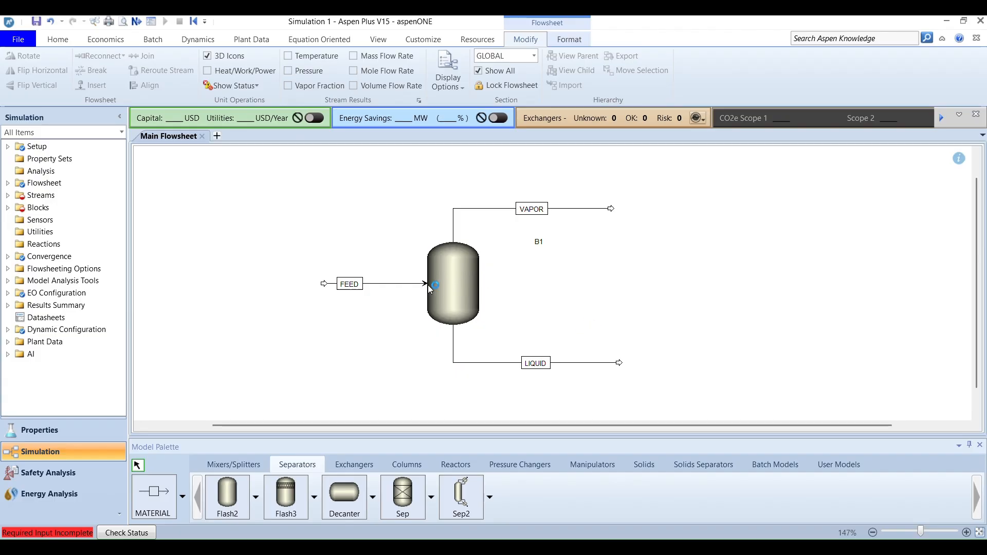
Step: Open the FEED stream's specifications and set its temperature to 25 C and pressure to 100 bar
double_click(390, 283)
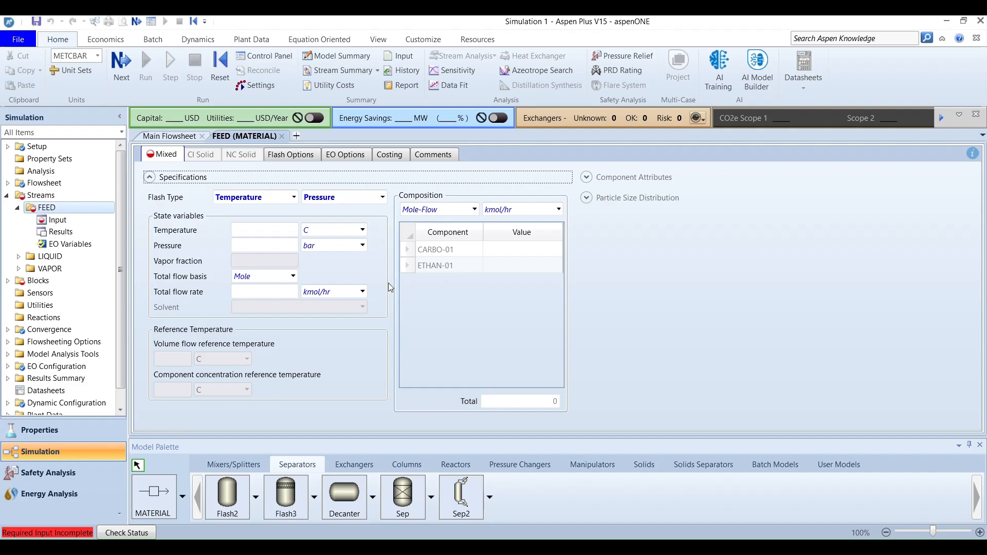
left_click(279, 232)
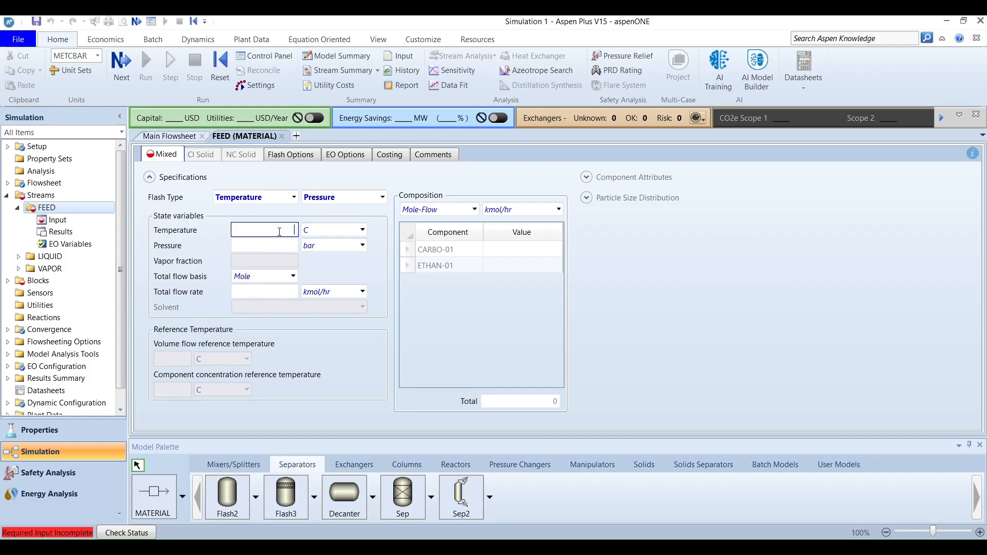
type("25")
left_click(280, 246)
type("100")
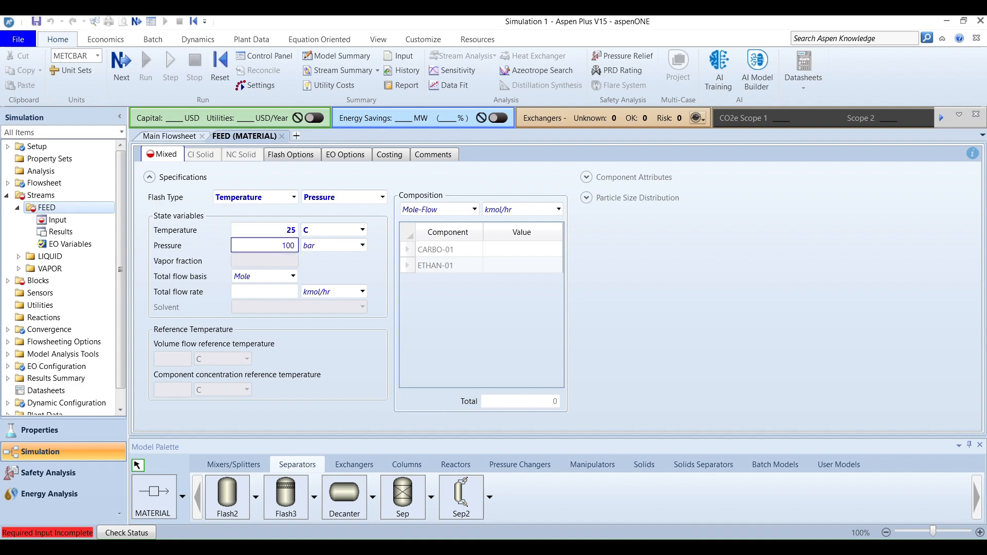
Step: Set the FEED stream's total flow basis to Mass with a total flow rate of 100 kg/hr
left_click(292, 277)
left_click(286, 291)
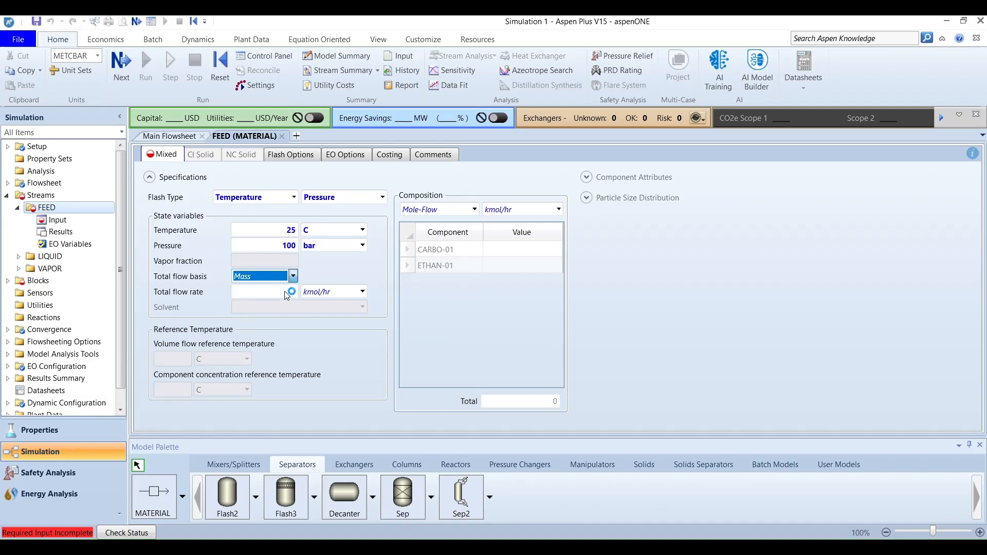
left_click(281, 292)
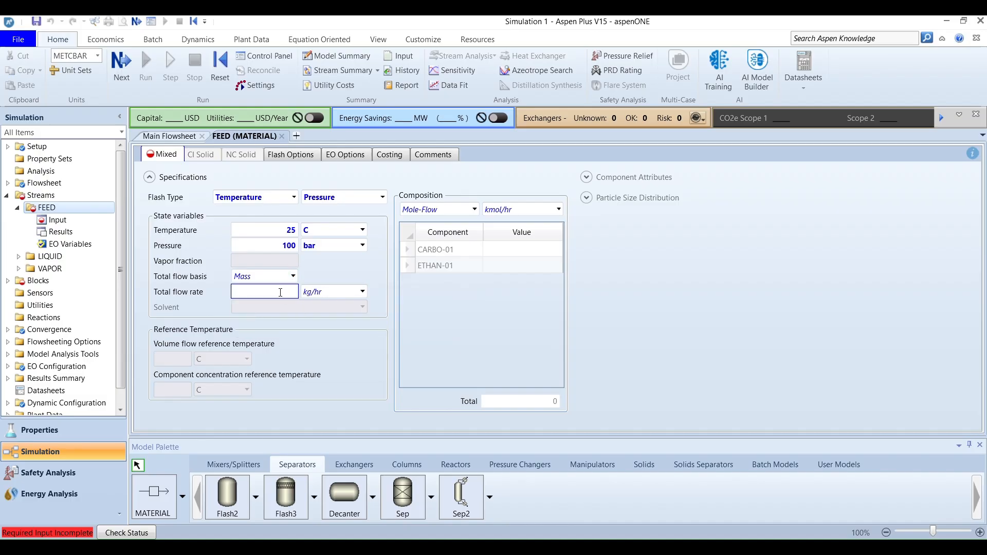
type("100")
left_click(434, 303)
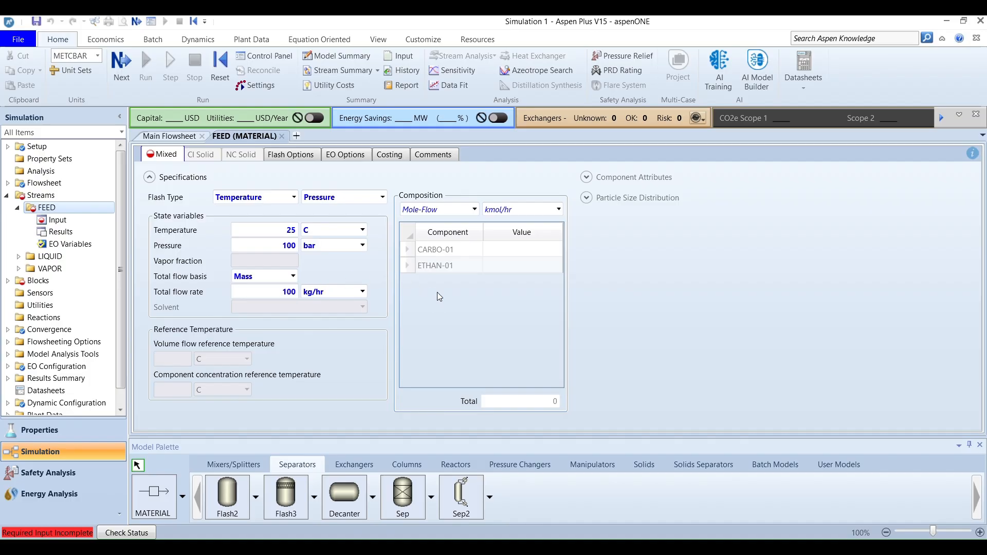
Step: Set the FEED composition basis to Mass-Frac and enter 50 for CARBO-01 and 50 for ETHAN-01
left_click(474, 209)
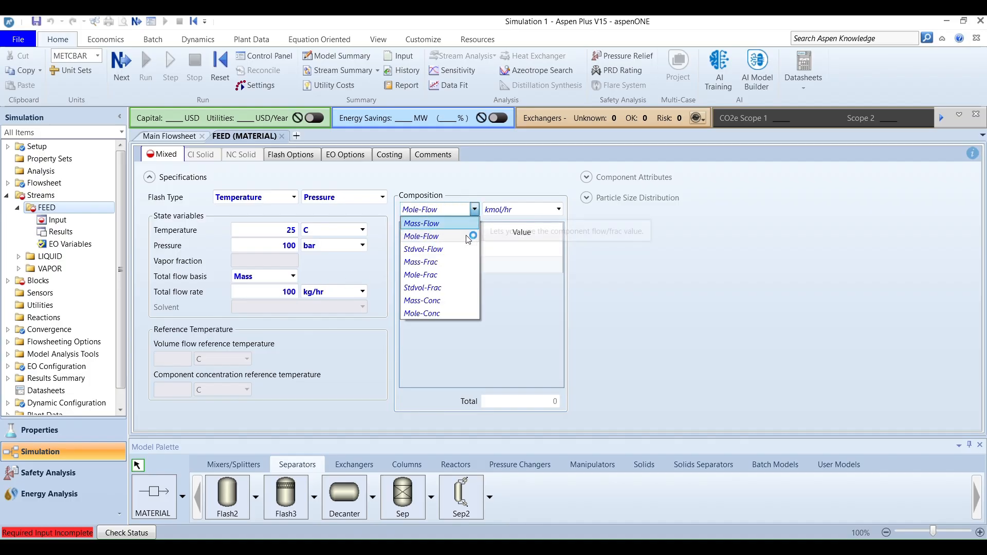
left_click(455, 261)
left_click(519, 246)
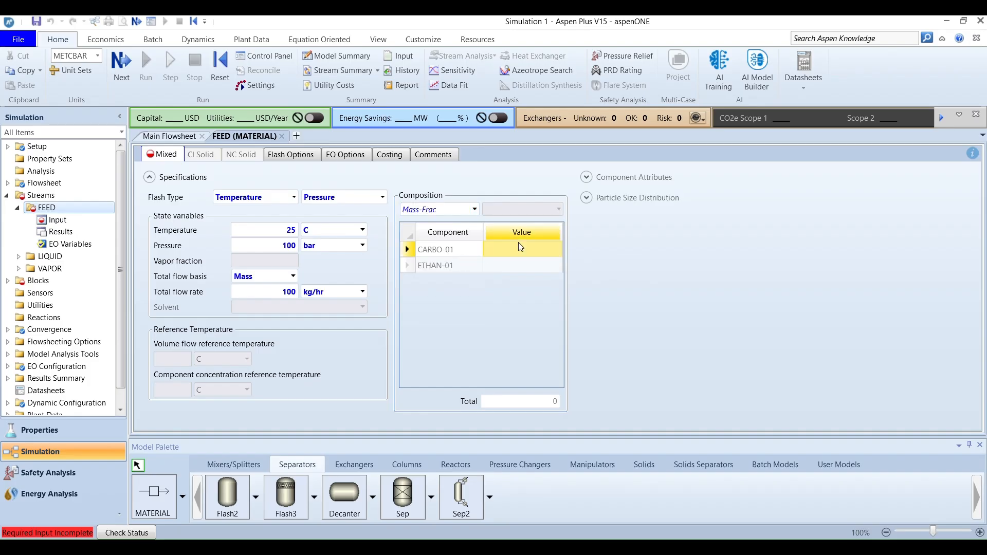
type("50")
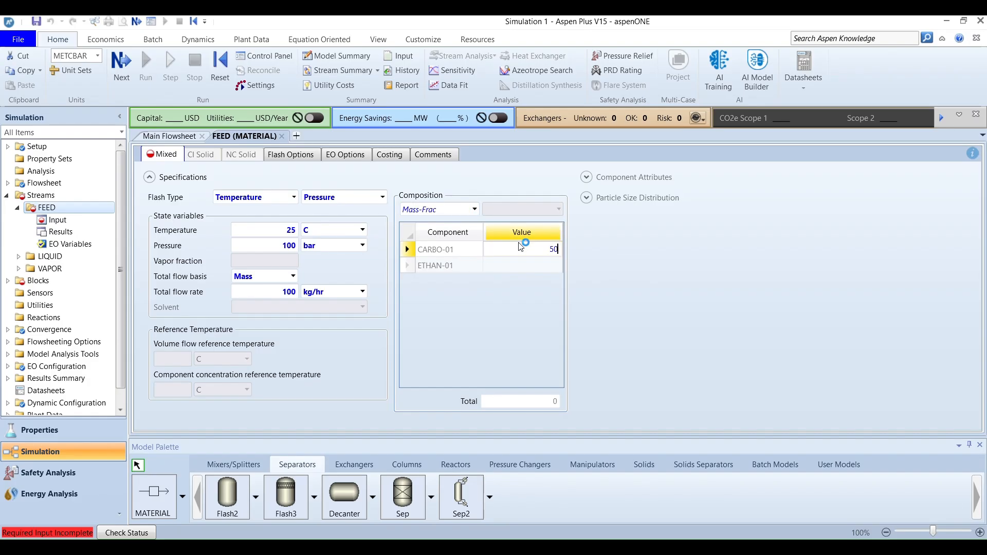
left_click(523, 270)
type("50")
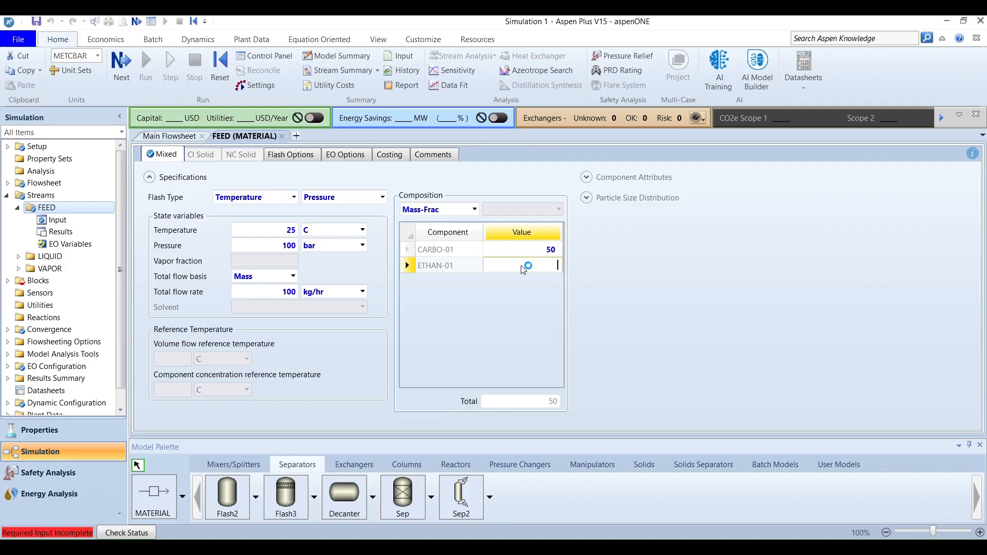
key("Return")
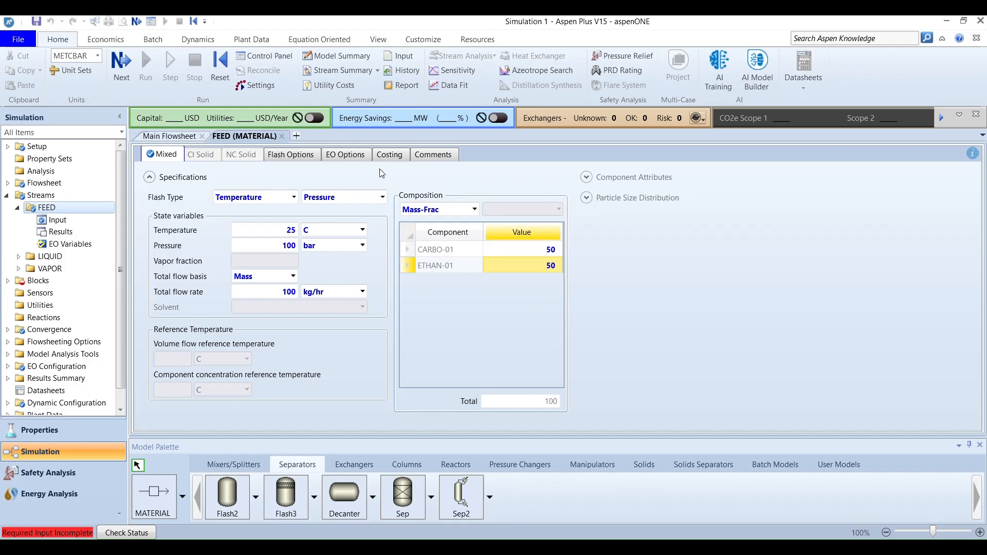
Step: Open the input specifications of flash block B1 and set its temperature to 25 C and pressure to 1 bar
left_click(127, 71)
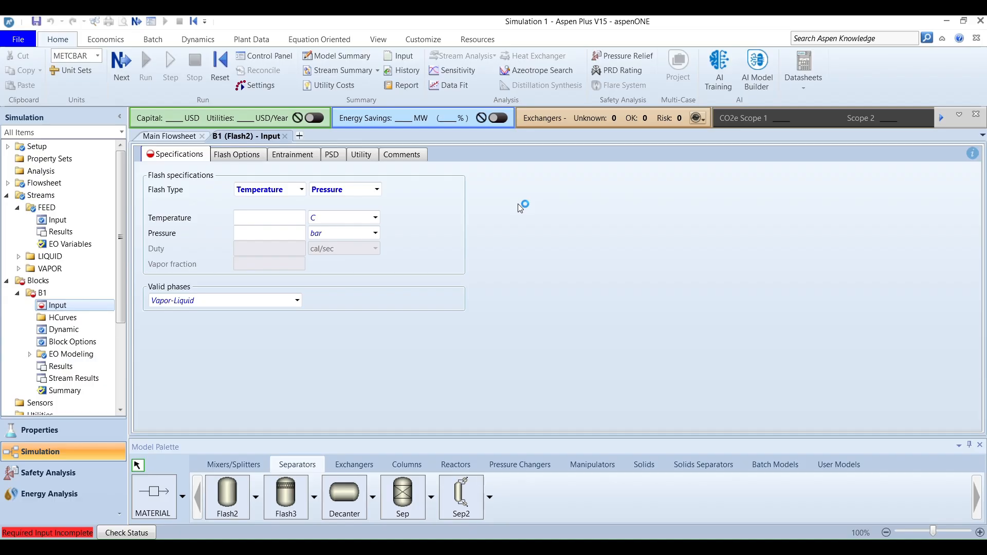
left_click(278, 220)
type("25")
key("Return")
left_click(289, 234)
type("1")
key("Return")
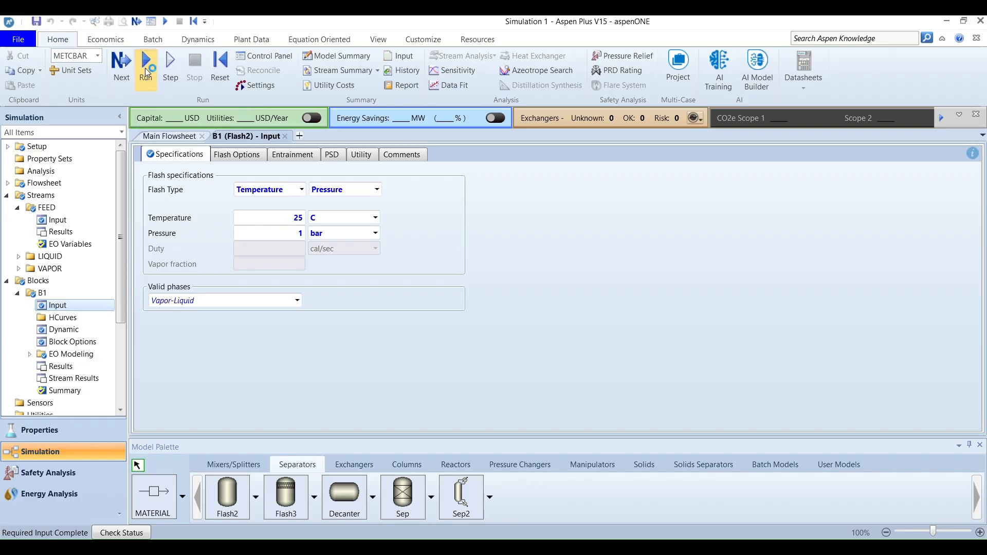
Step: Run the simulation and expand the component mass flows in block B1's stream results
left_click(145, 66)
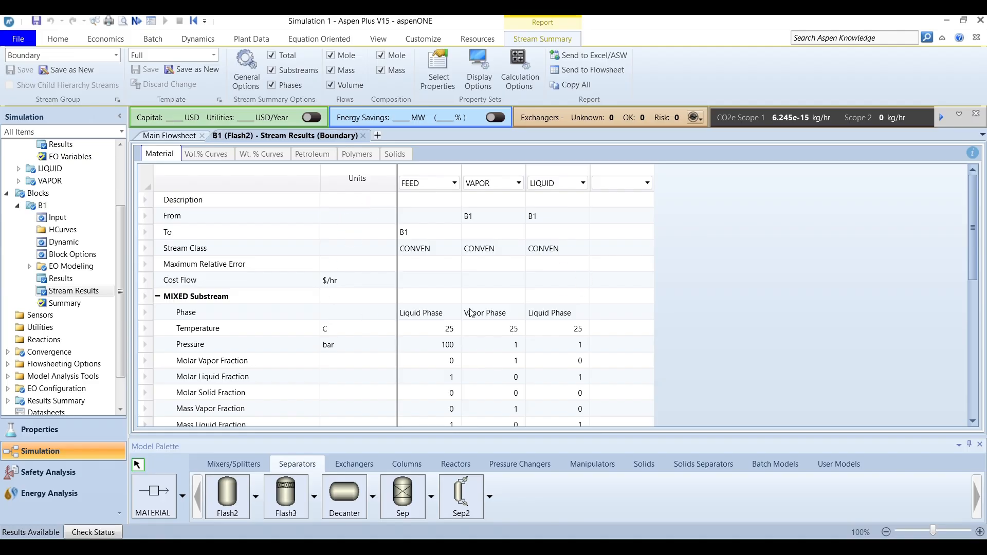
left_click_drag(974, 223, 973, 362)
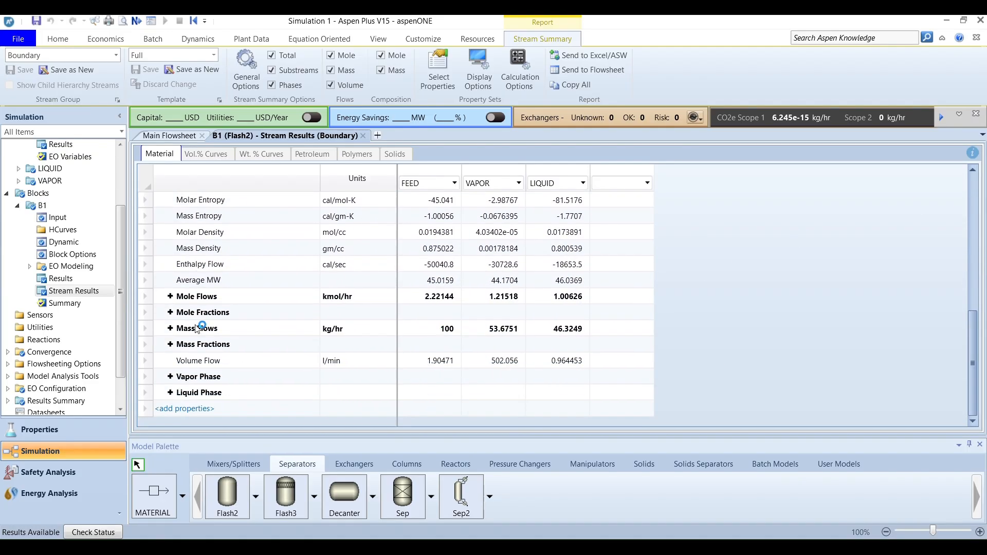
left_click(170, 328)
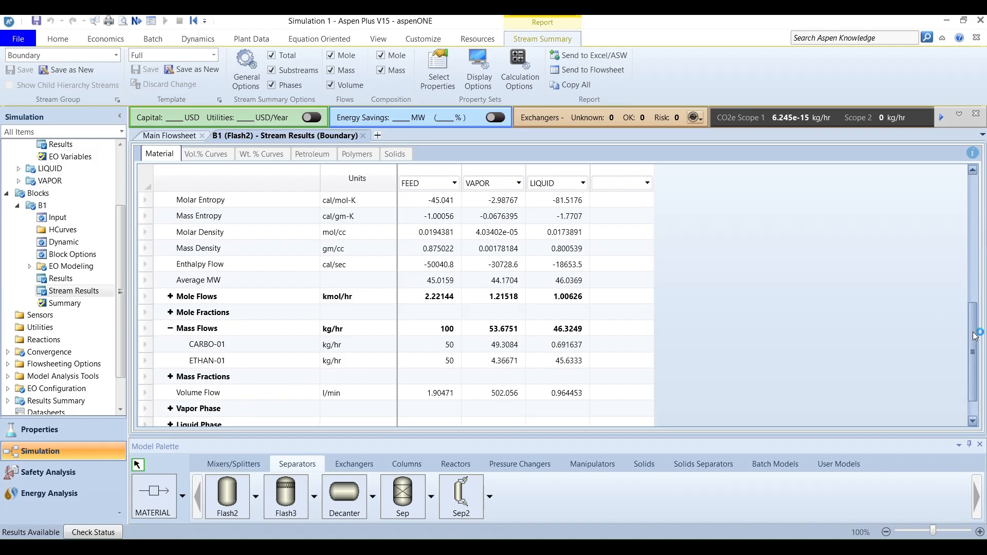
left_click_drag(975, 336, 975, 358)
right_click(975, 358)
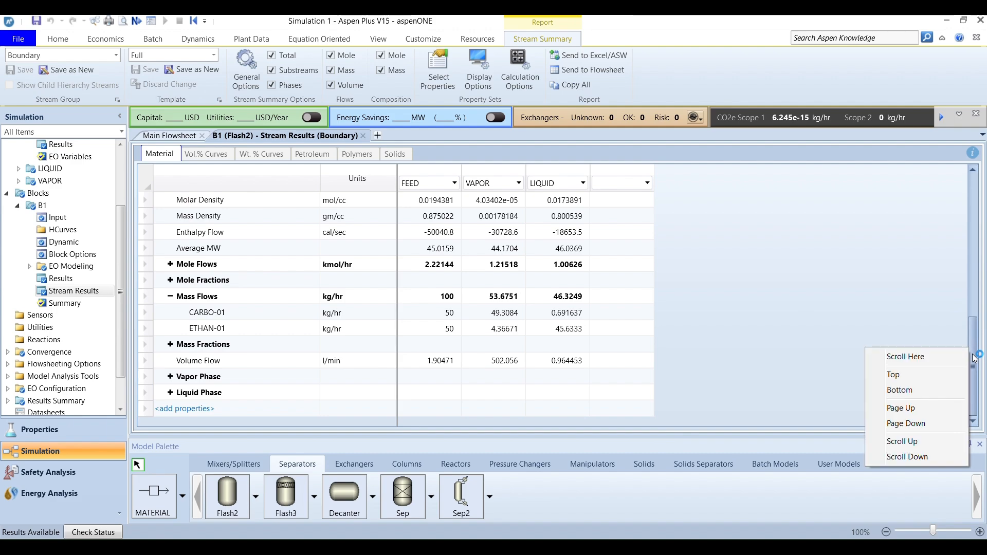
left_click(807, 284)
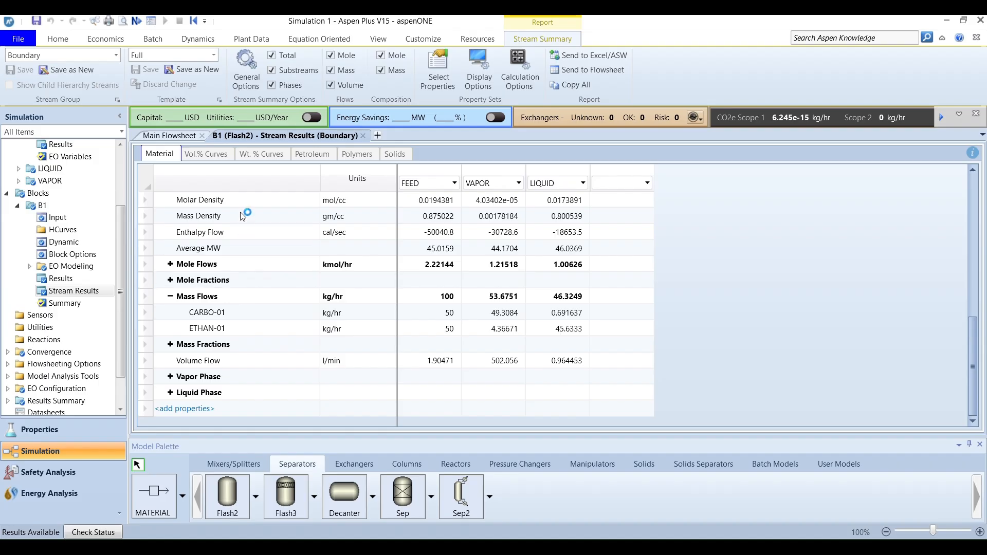
Step: Create a new sensitivity analysis with the ID S-1
left_click(69, 43)
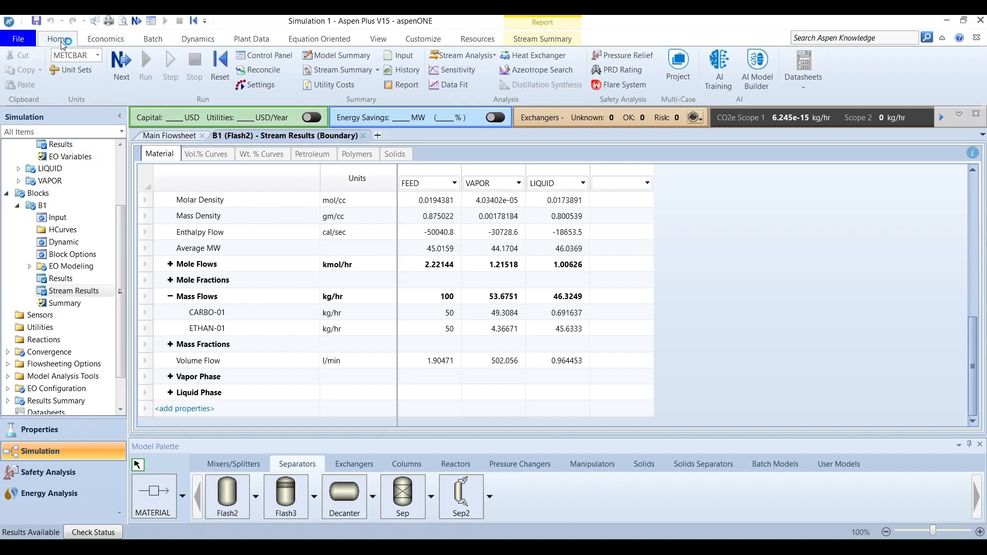
left_click(470, 73)
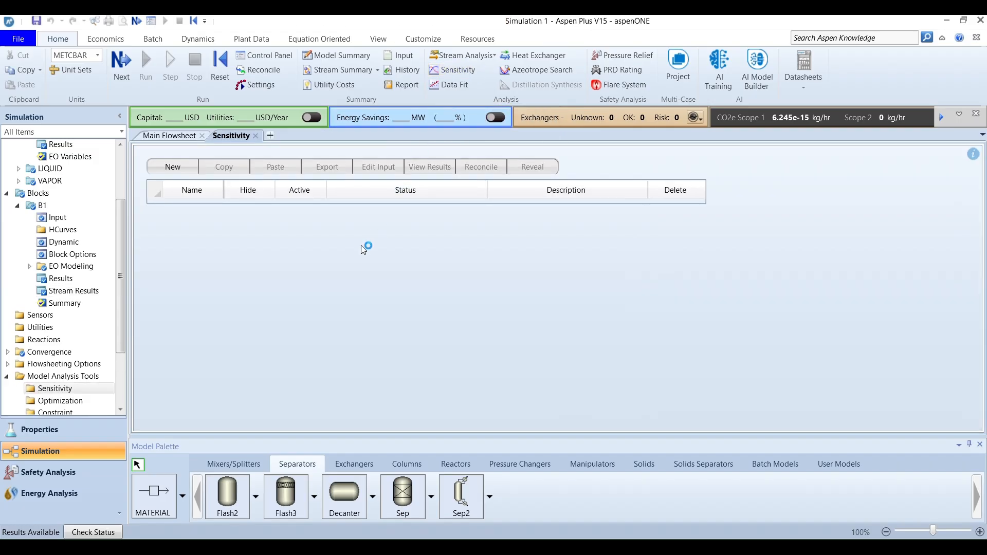
left_click(175, 166)
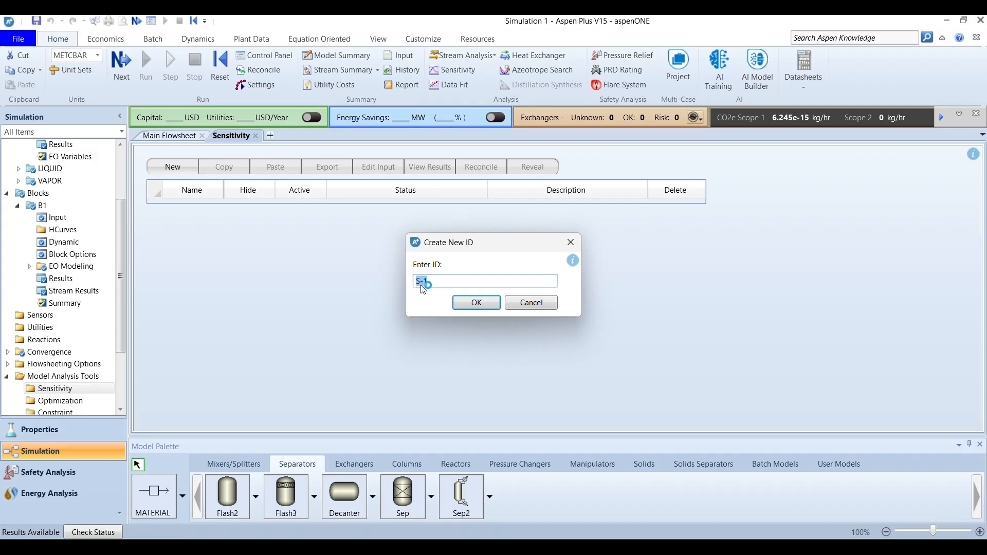
left_click(474, 303)
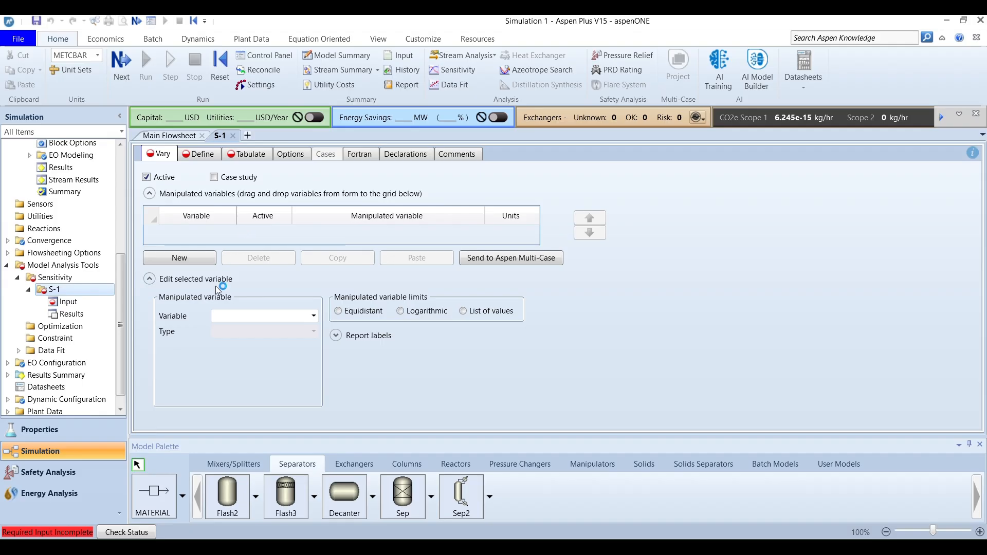
Step: Add manipulated variable 1 to S-1 as type Block-Var, with block B1 and variable PRES
left_click(314, 316)
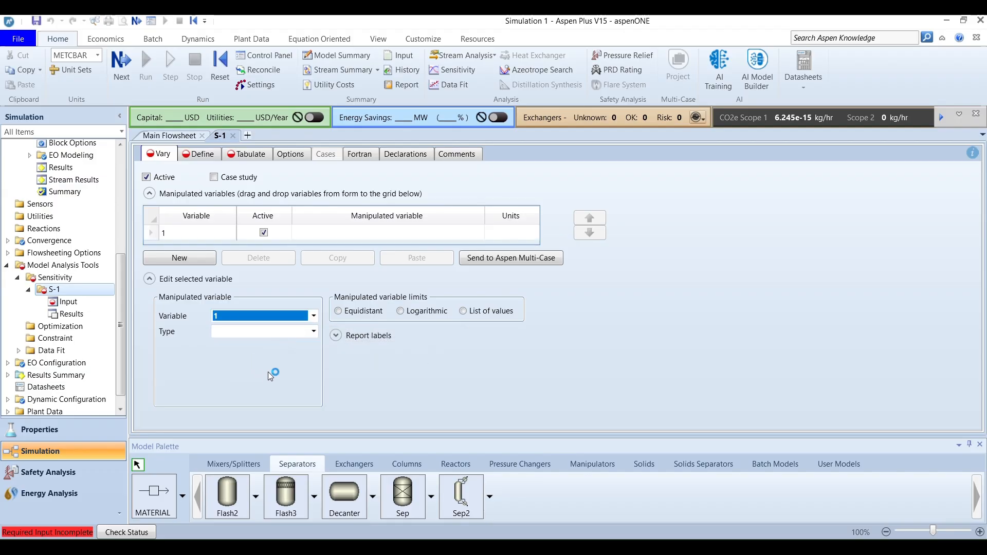
left_click(313, 332)
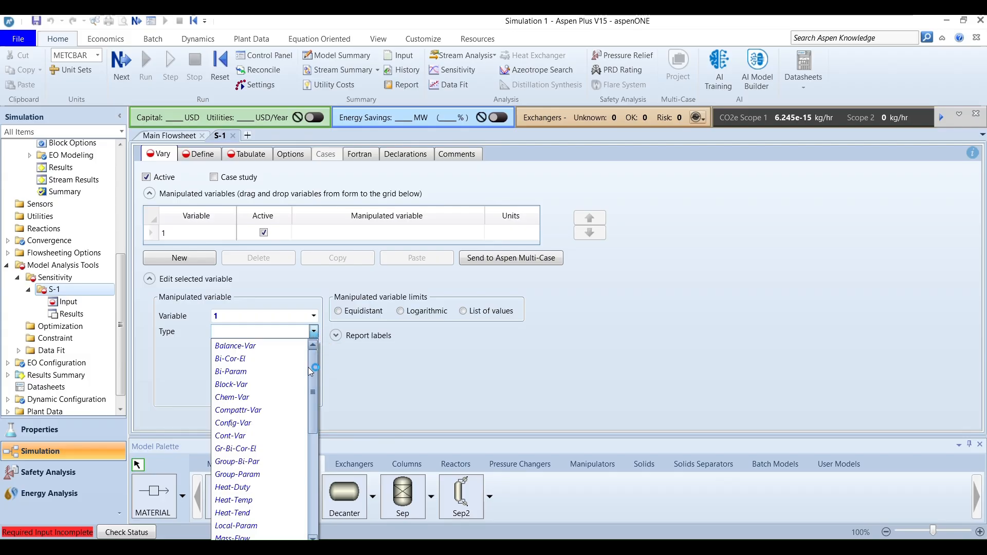
left_click_drag(307, 367, 308, 381)
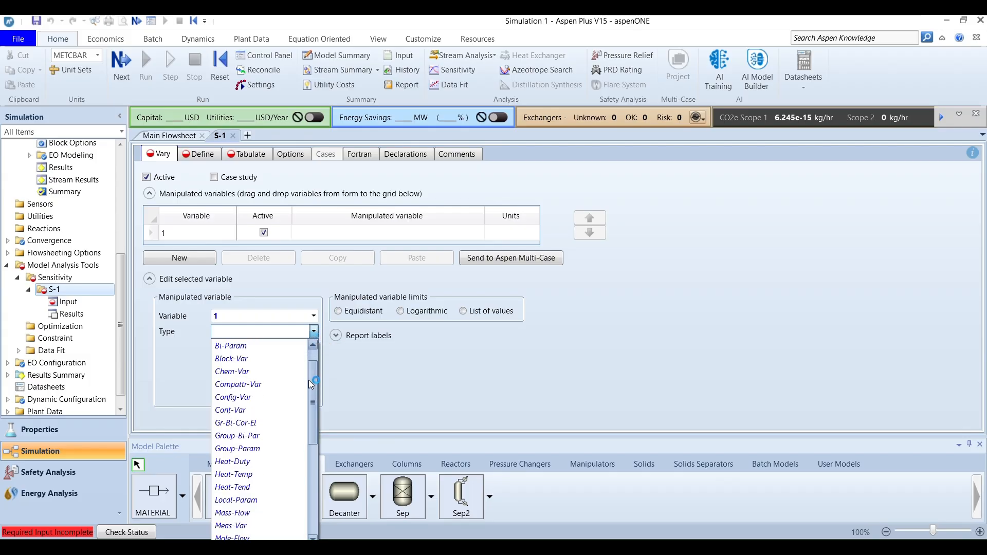
left_click(258, 360)
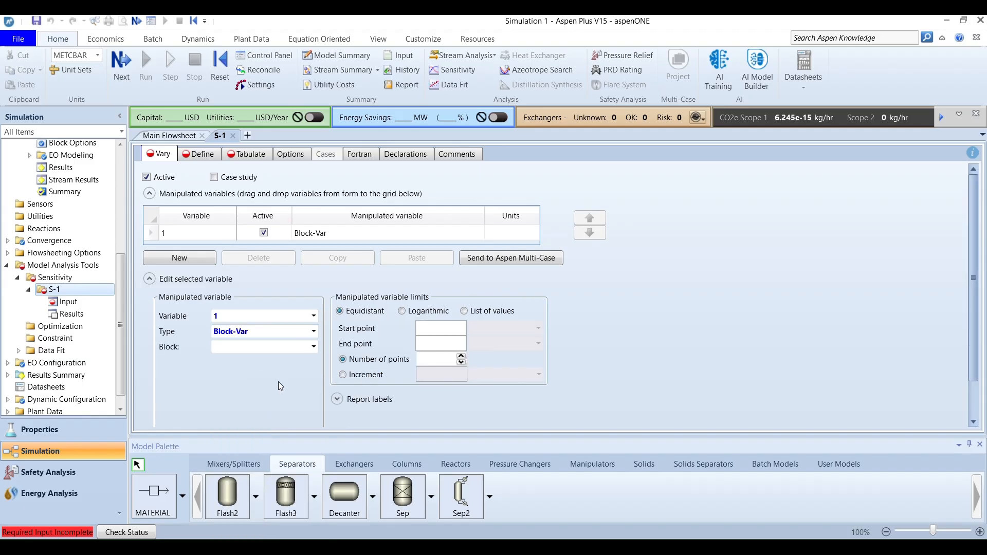
left_click(315, 348)
left_click(297, 363)
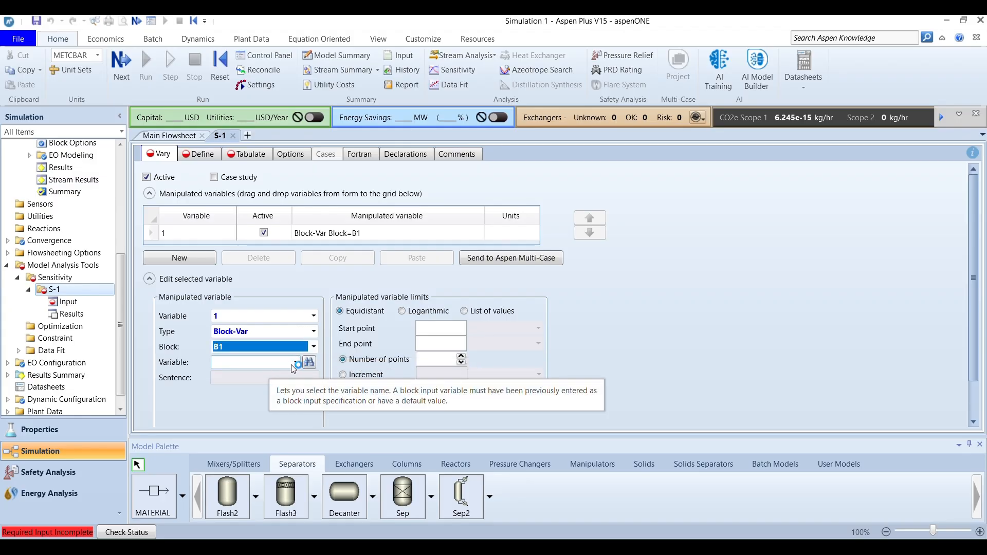
left_click(296, 365)
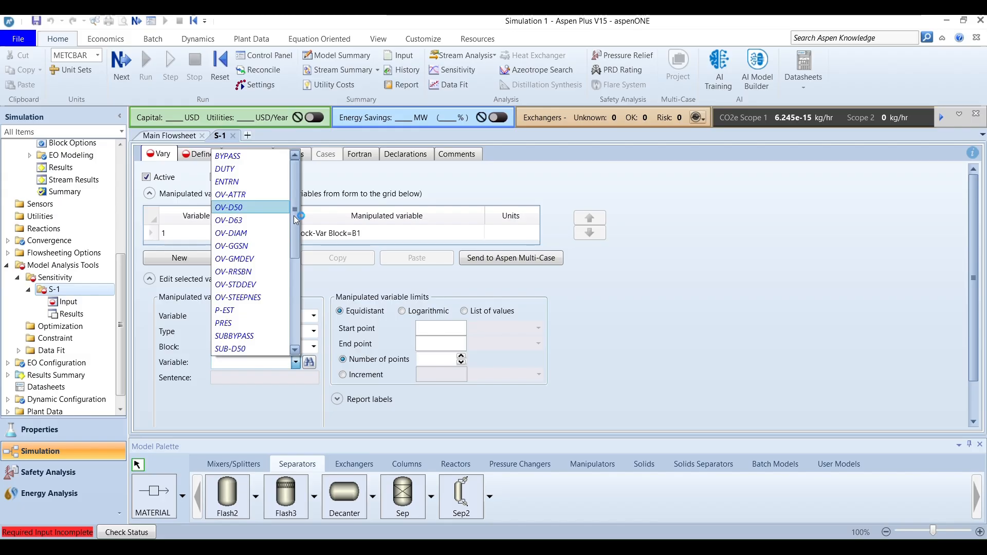
left_click_drag(295, 220, 295, 240)
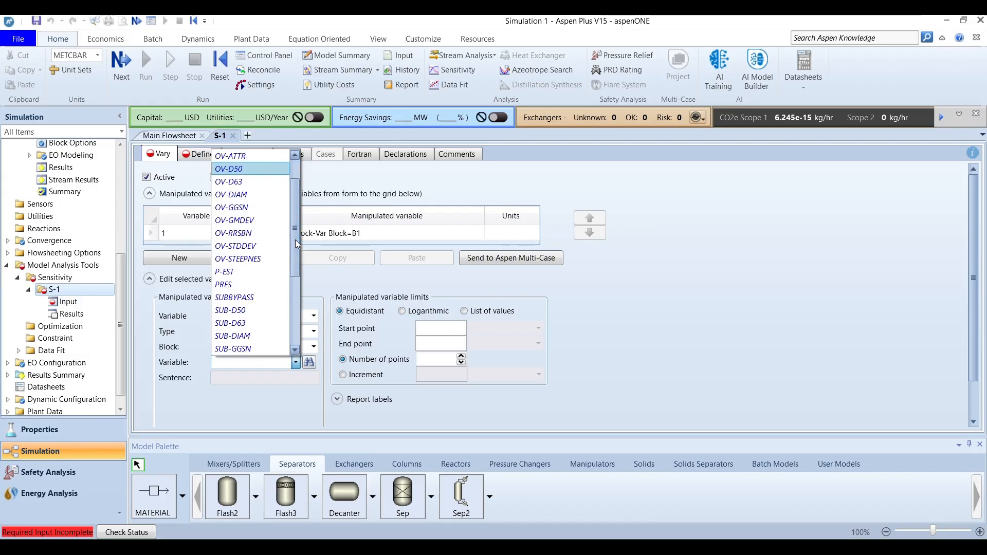
left_click(251, 286)
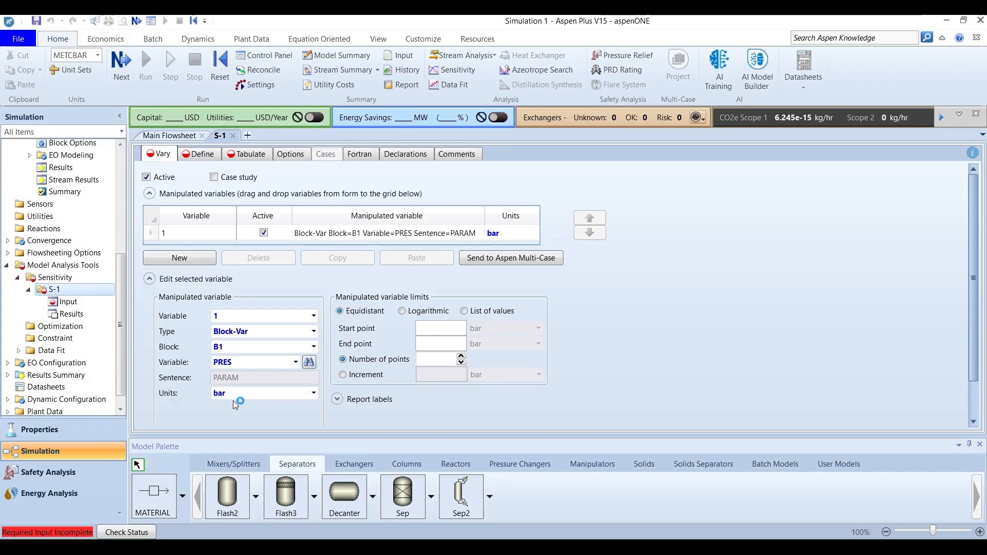
Step: Set the manipulated pressure range from 1 to 20 bar with an increment of 1 bar
left_click(449, 335)
type("1")
left_click(436, 340)
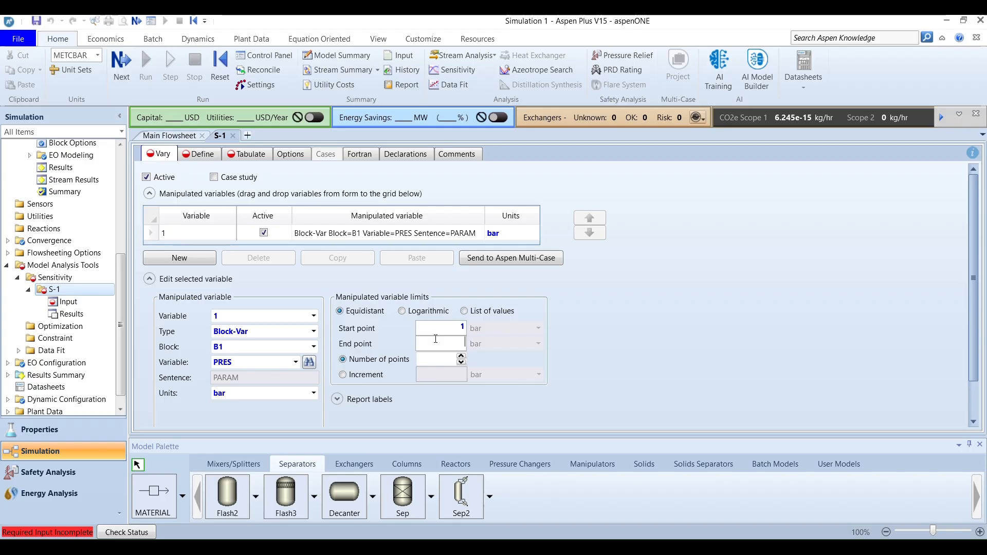
type("20")
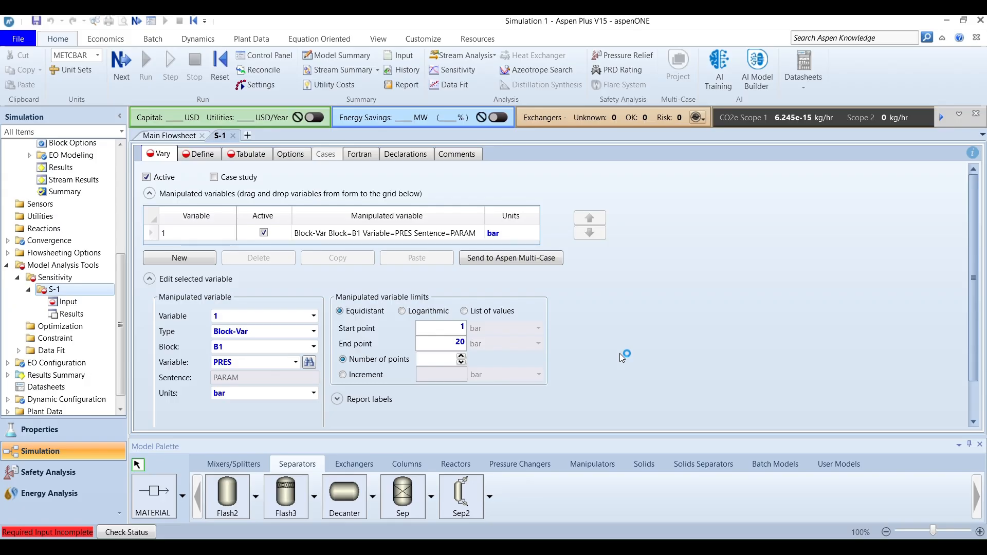
left_click(343, 375)
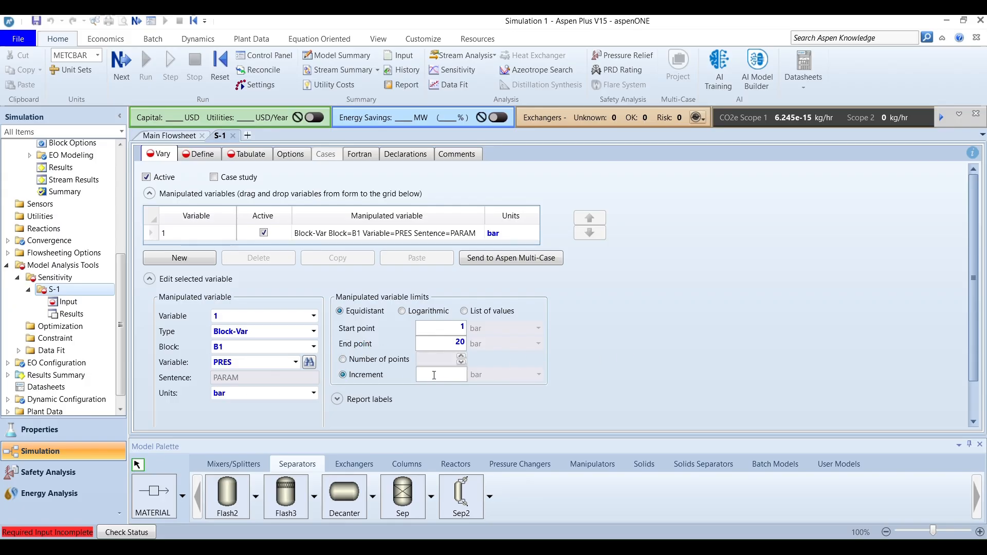
left_click(440, 374)
type("1")
key("Return")
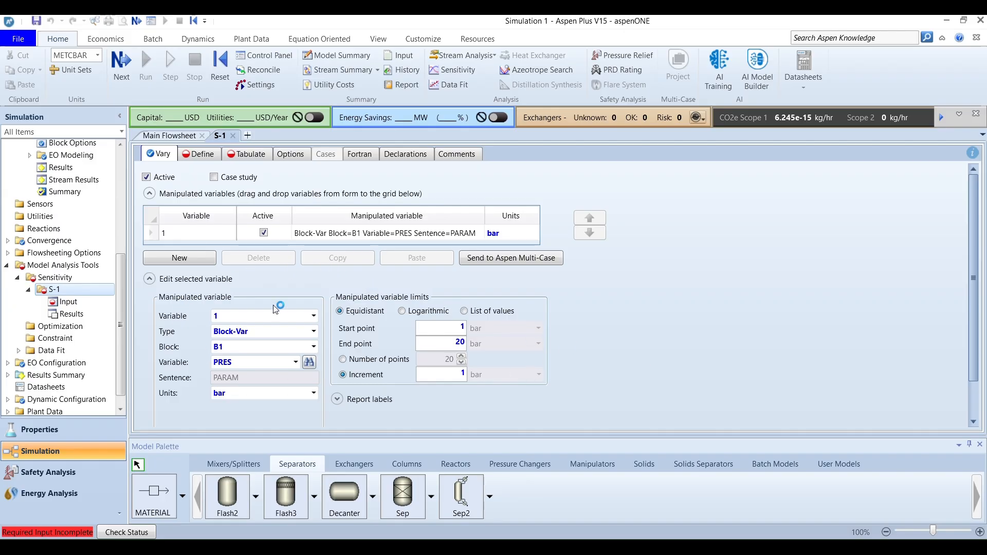
Step: Create a new sampled variable named CO2 in the S-1 variable definitions
left_click(203, 156)
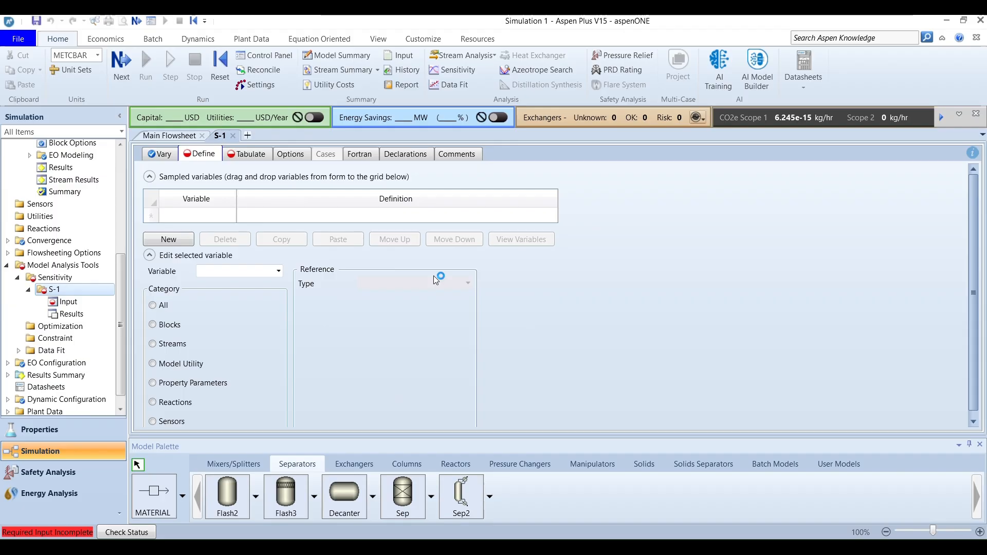
left_click(171, 238)
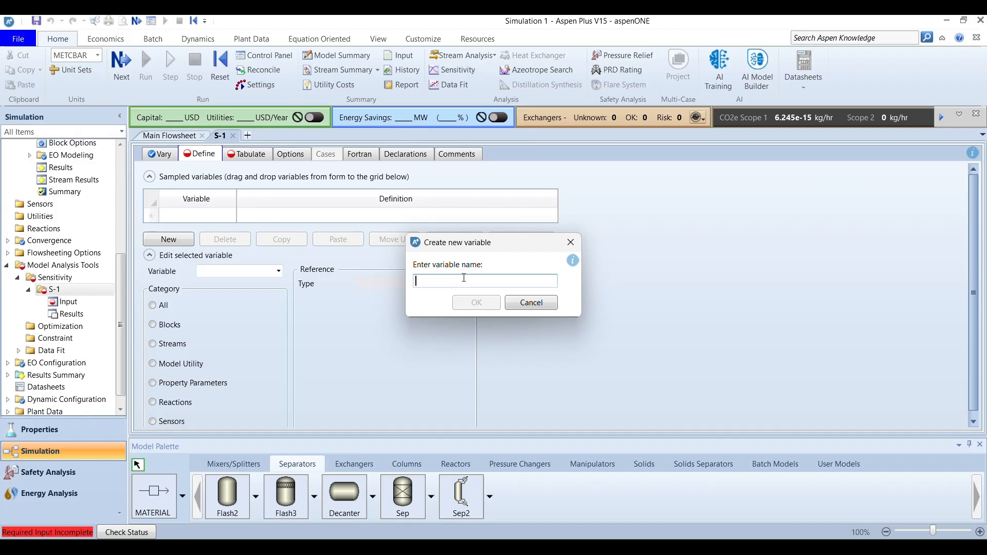
type("CO")
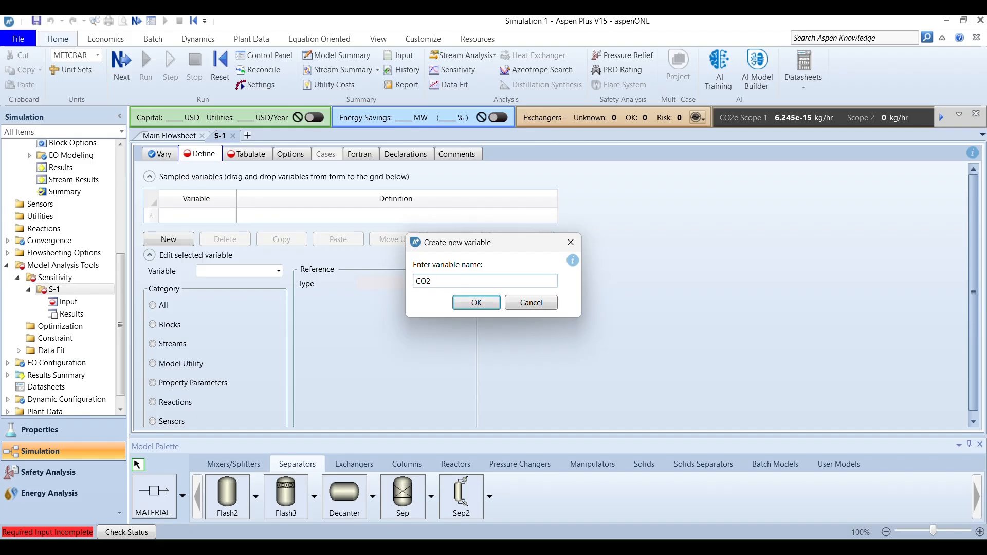
type("2")
left_click(497, 299)
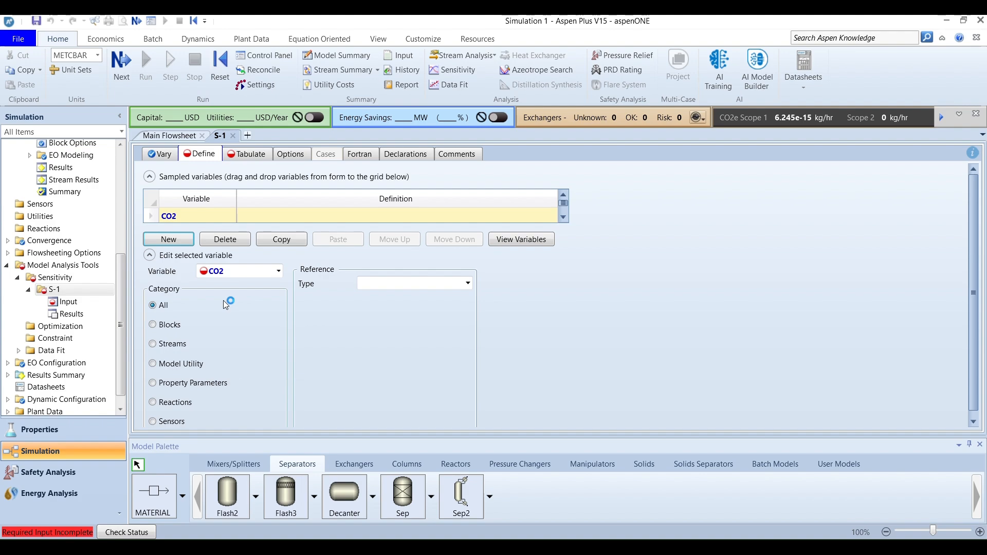
Step: Define the CO2 variable as a Streams Mass-Flow reference for component CARBO-01 in the VAPOR stream
left_click(153, 344)
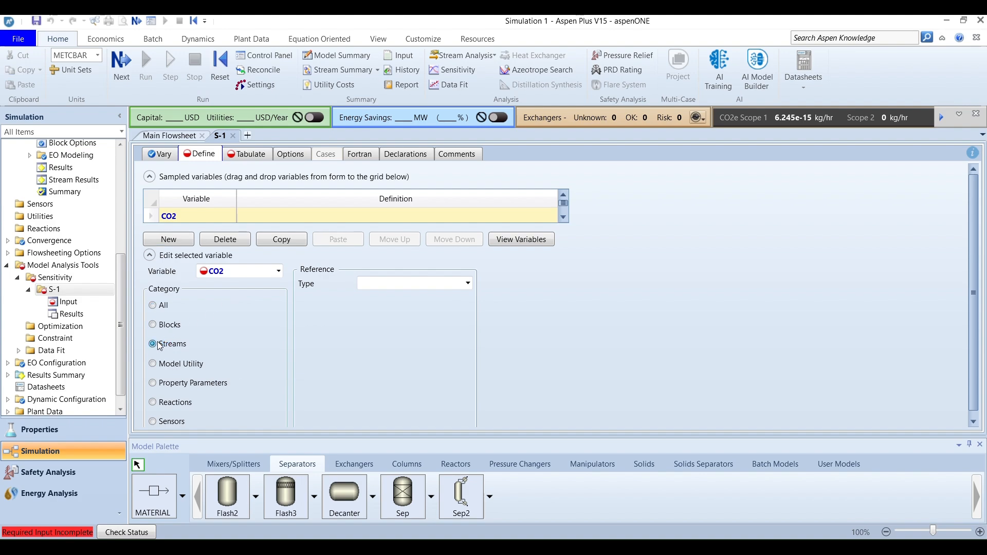
left_click(469, 284)
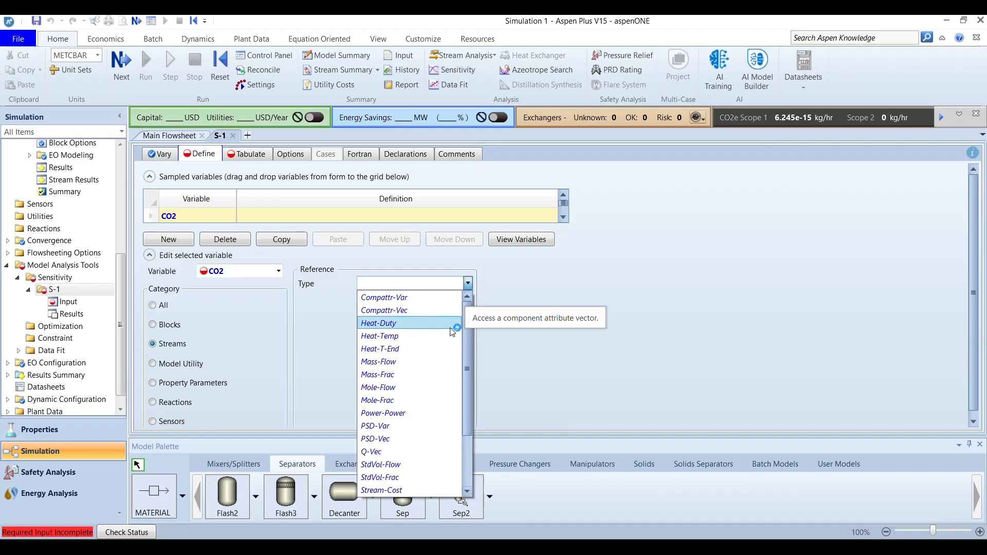
left_click(422, 363)
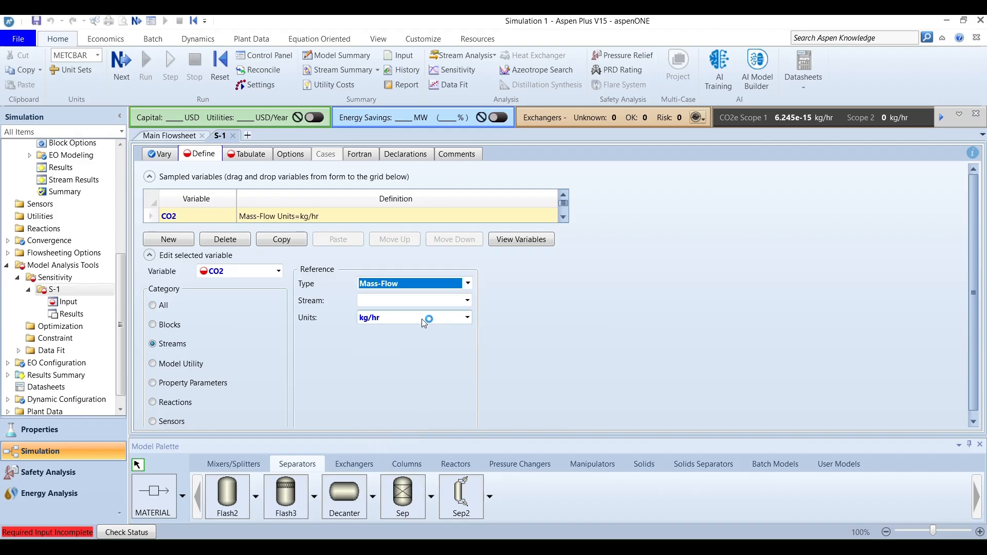
left_click(467, 300)
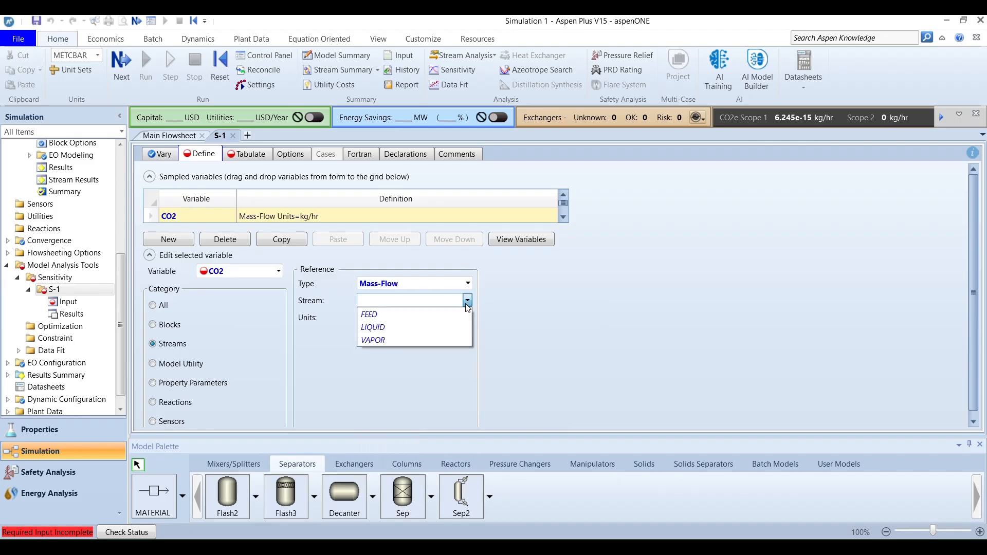
left_click(433, 338)
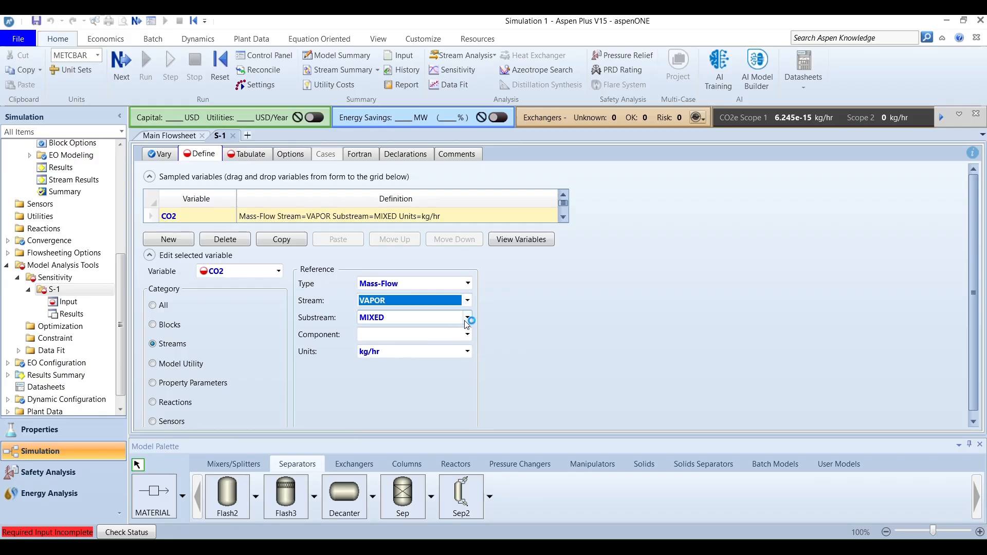
left_click(468, 335)
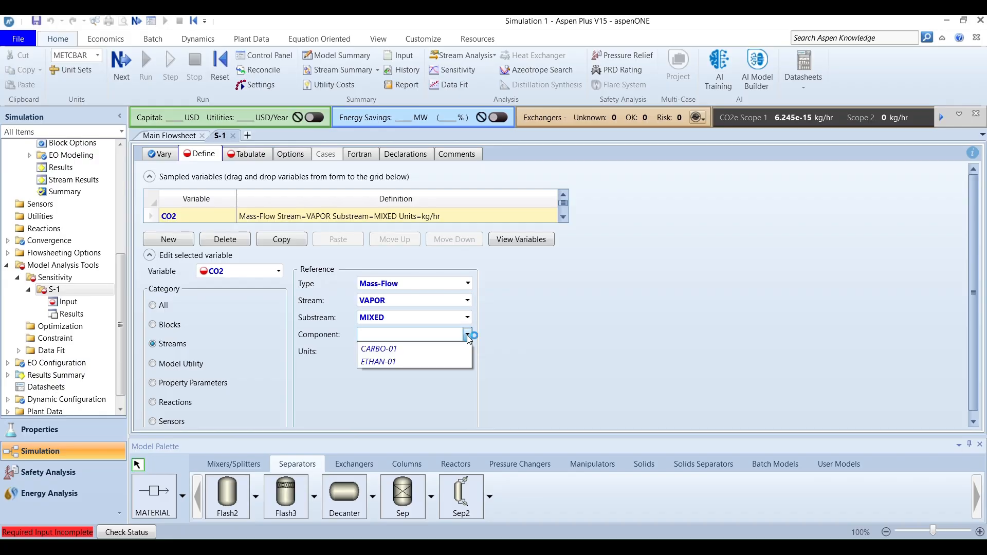
left_click(442, 349)
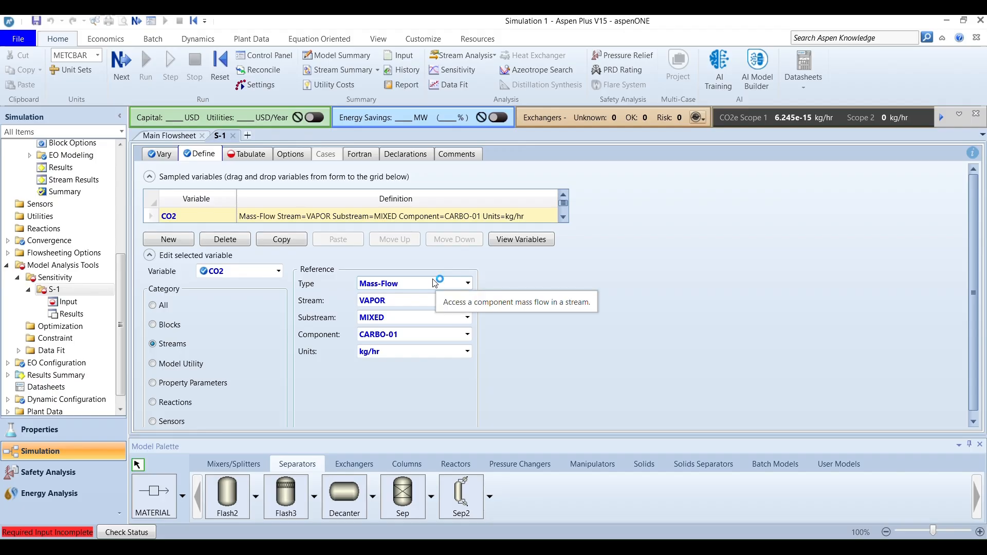
Step: Create a second sampled variable named ETHANOL in the S-1 definitions
left_click(278, 271)
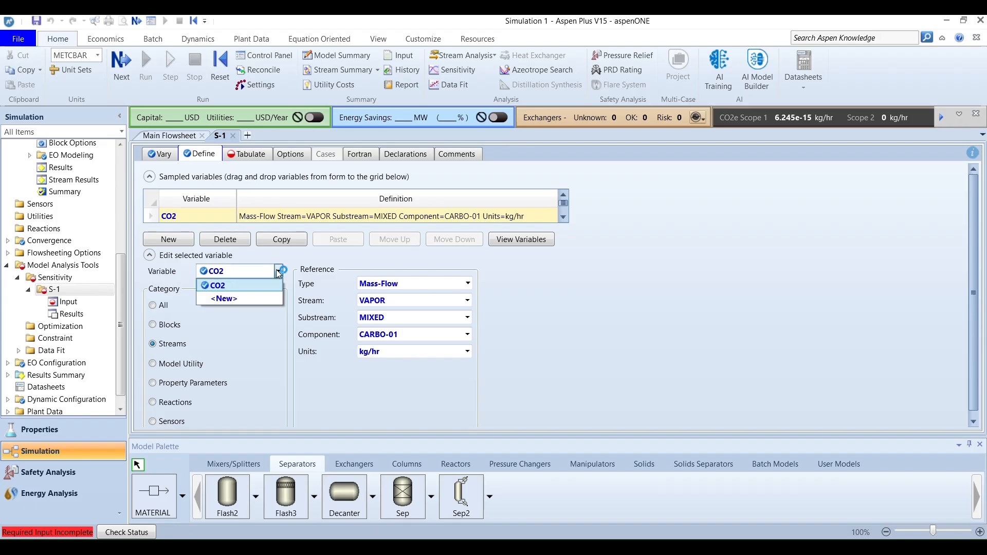
left_click(245, 299)
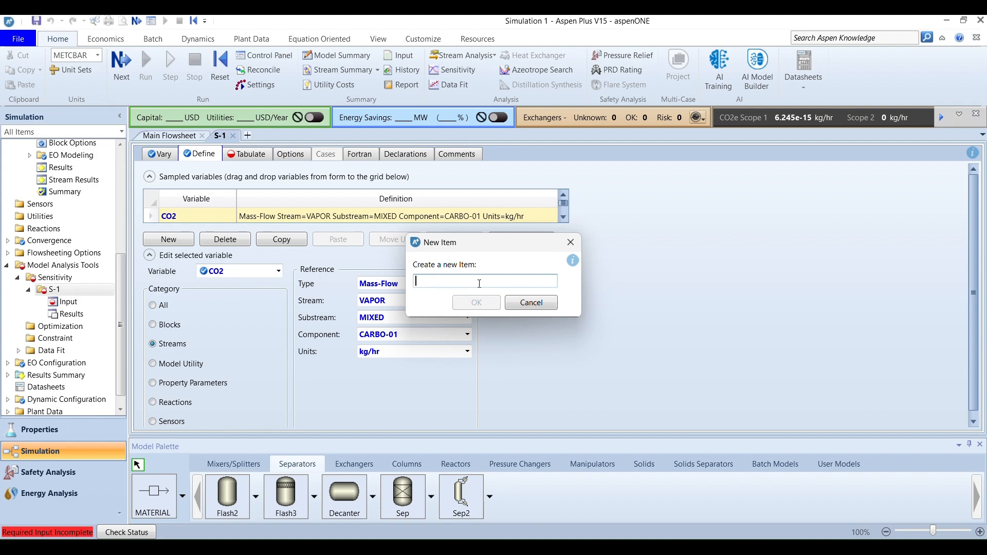
type("ETHANOL")
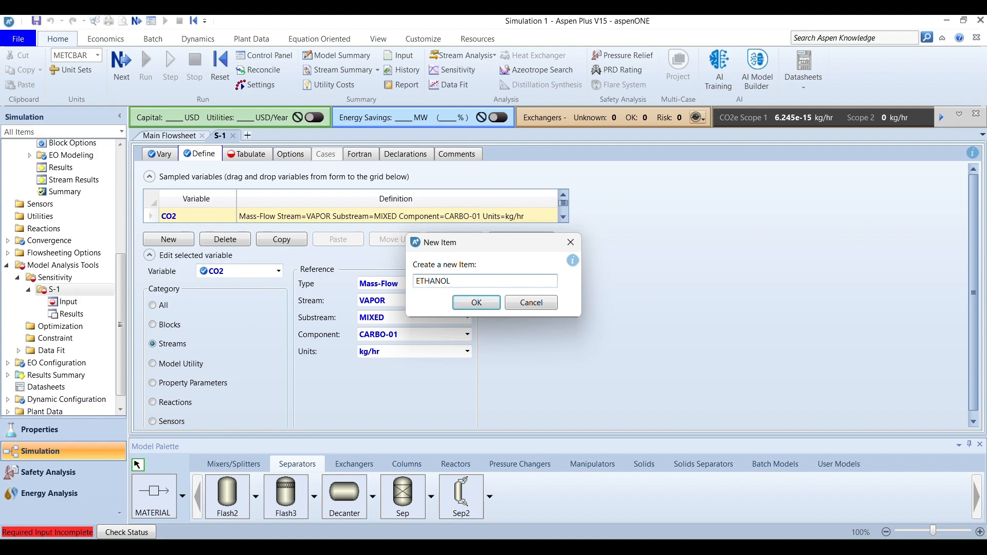
left_click(477, 303)
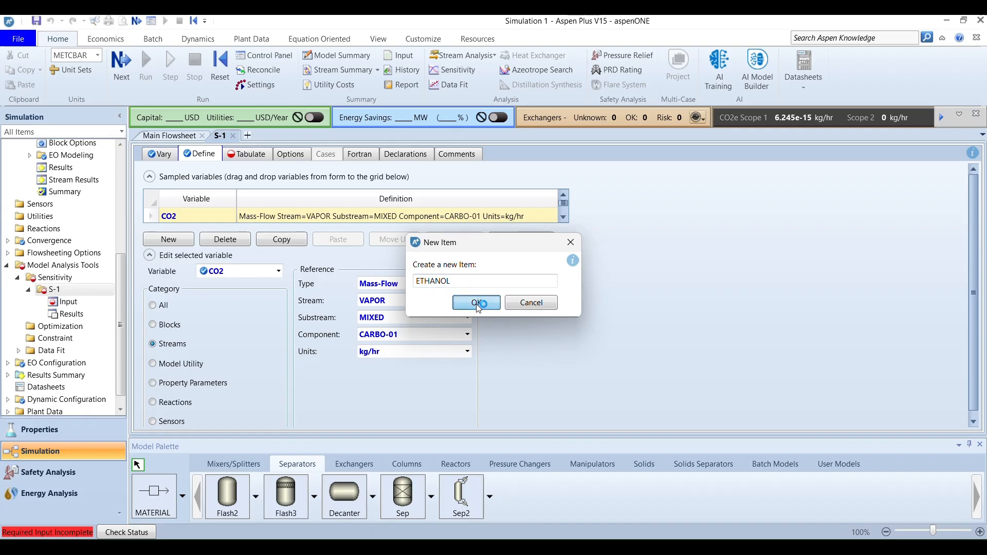
Step: Define the ETHANOL variable as a Streams Mass-Flow reference for component ETHAN-01 in the LIQUID stream
left_click(278, 271)
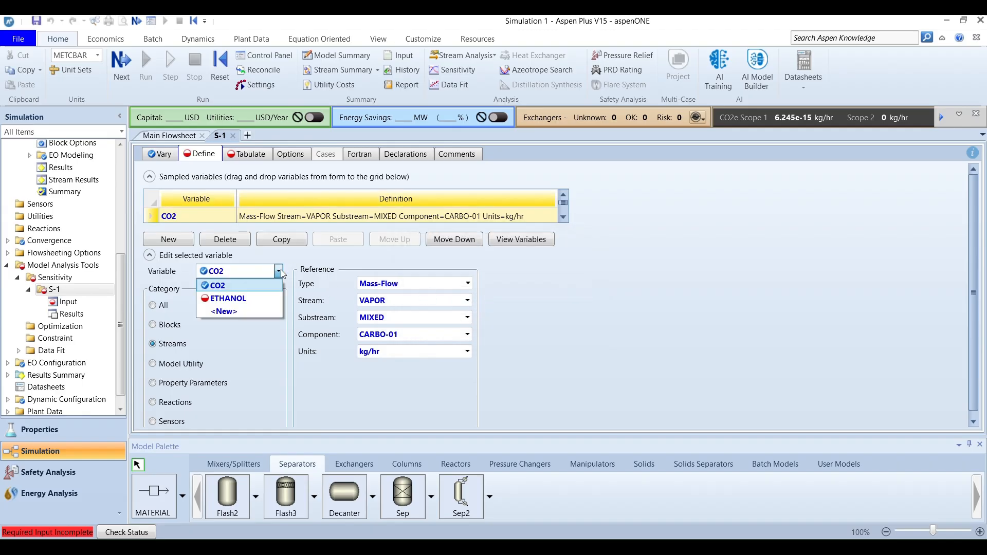
left_click(263, 295)
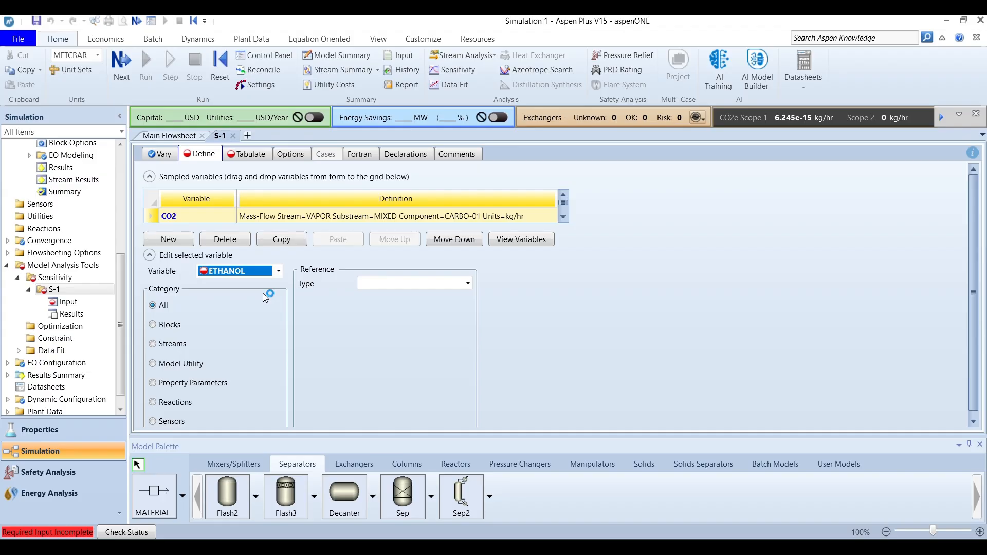
left_click(153, 343)
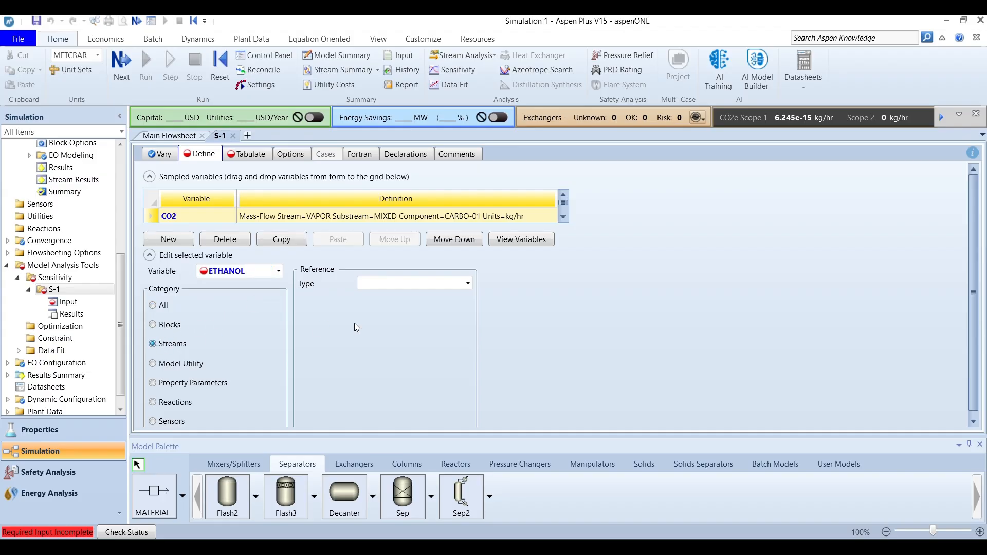
left_click(468, 283)
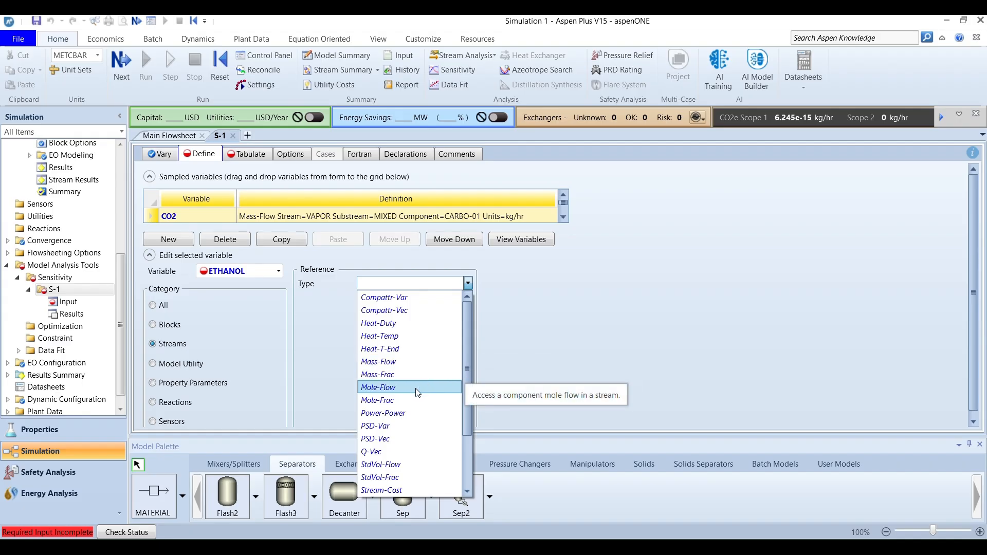
left_click(421, 362)
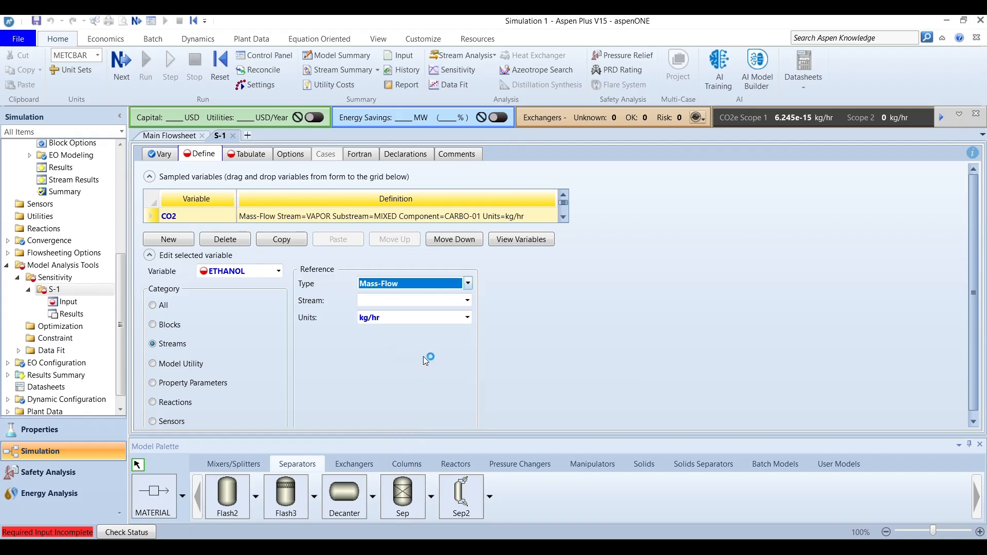
left_click(468, 301)
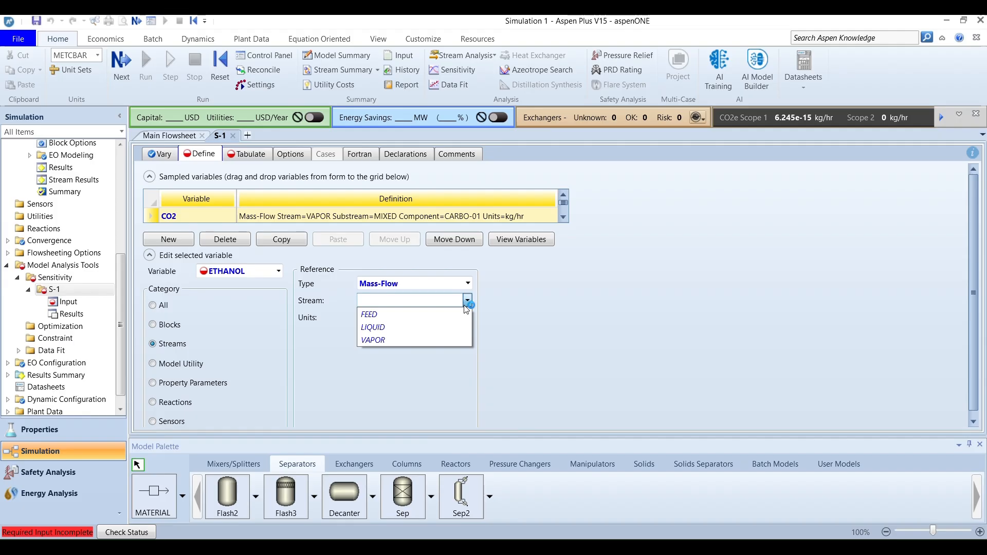
left_click(444, 328)
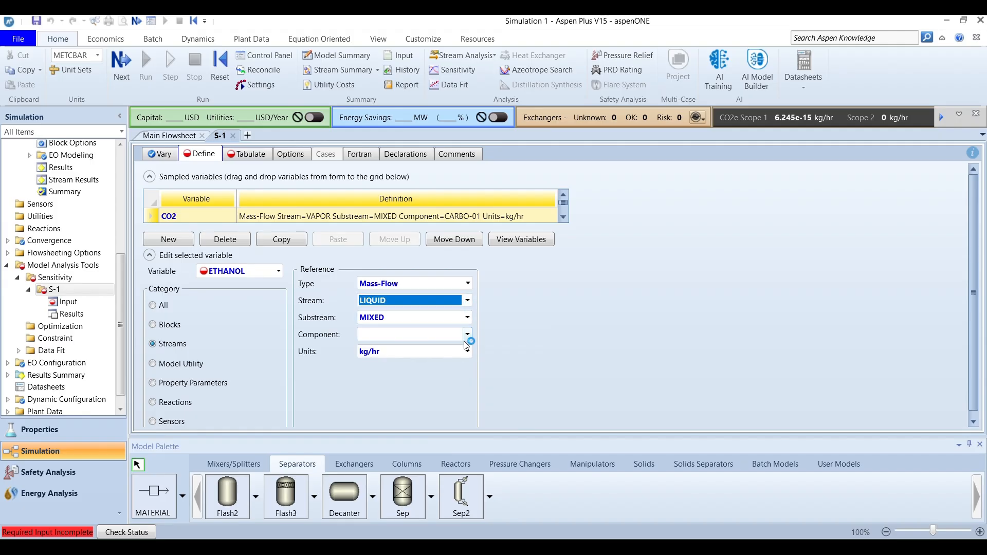
left_click(466, 335)
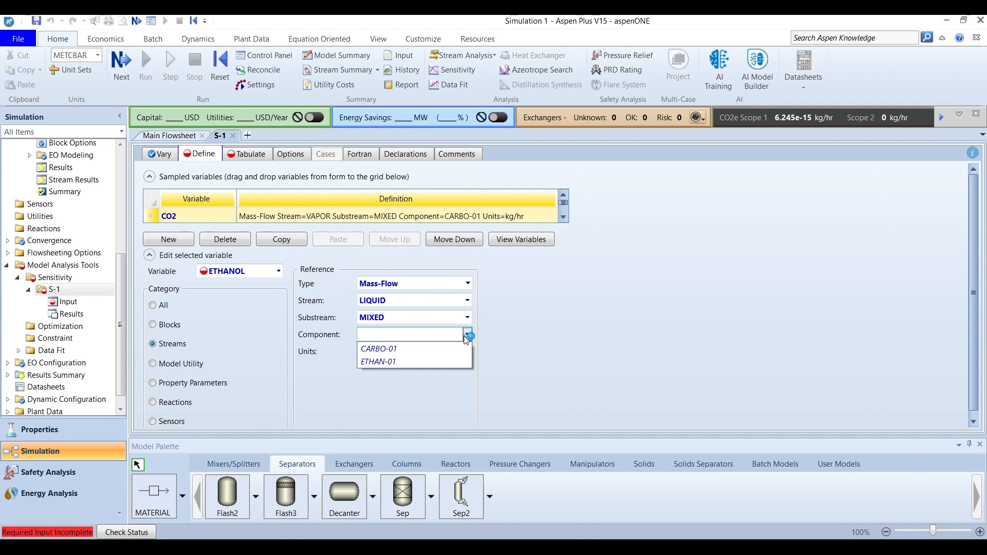
left_click(420, 367)
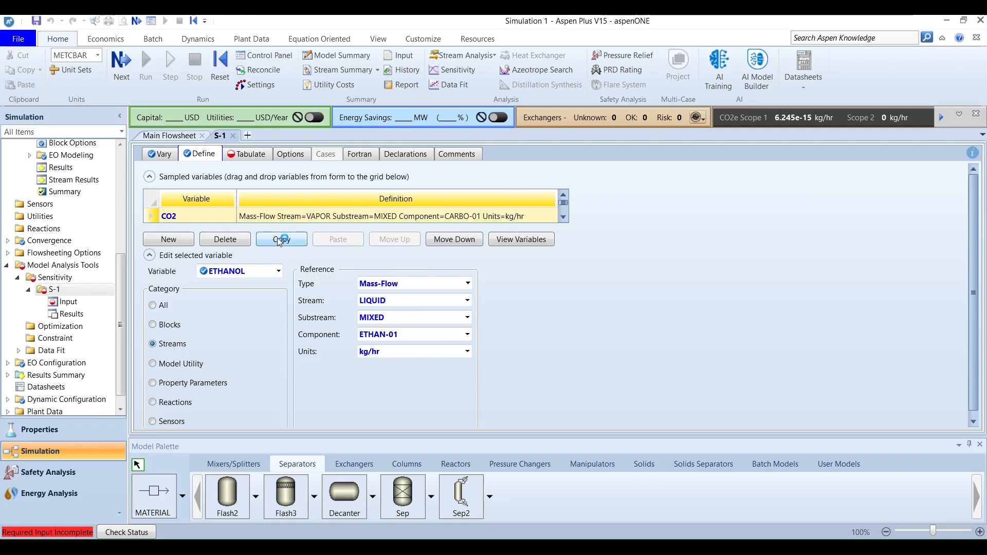
Step: Tabulate CO2 in column 1 and ETHANOL in column 2 for S-1, and run the simulation
left_click(262, 155)
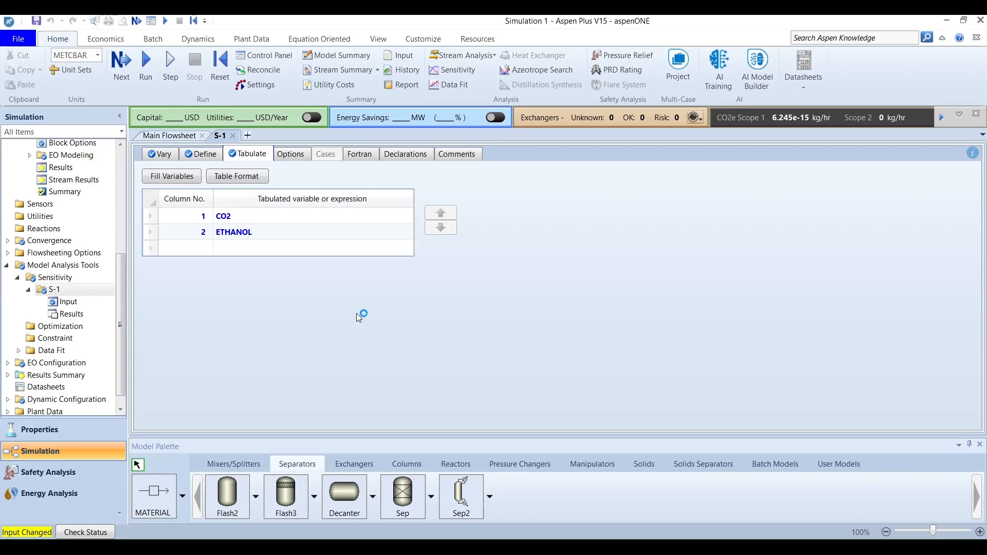
left_click(146, 64)
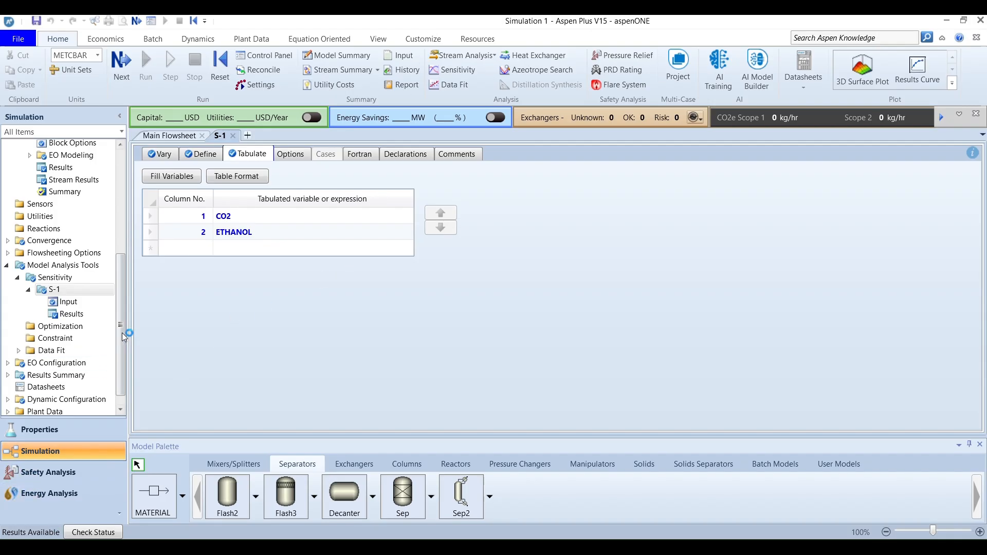
Step: Examine the S-1 results table for how the CO2 and ETHANOL mass flows vary over the pressure cases
left_click(93, 315)
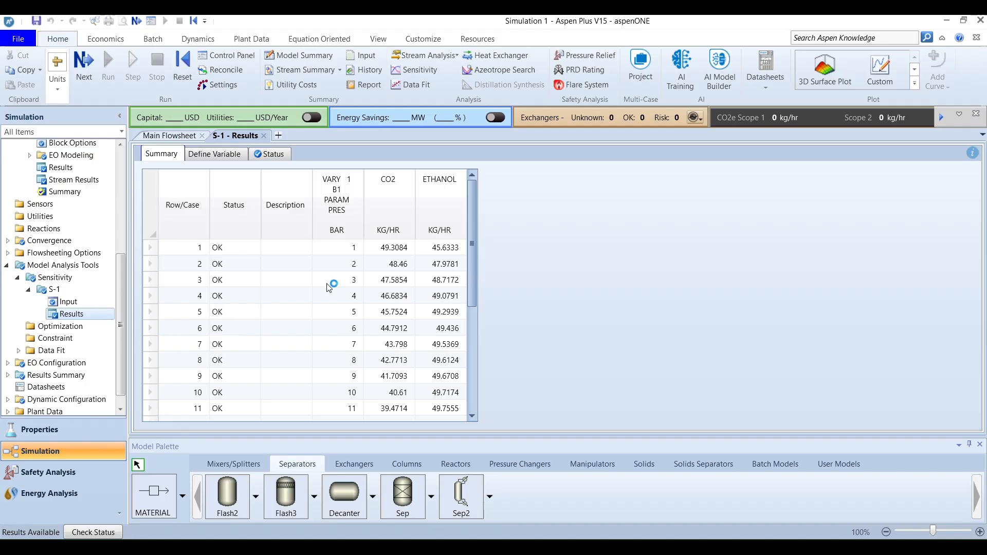
left_click_drag(471, 273, 469, 220)
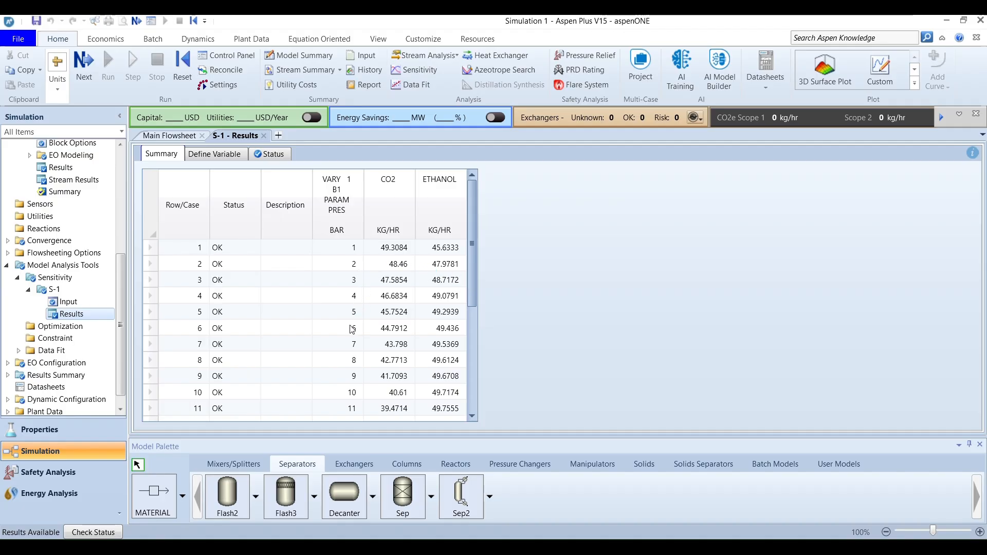
left_click(385, 222)
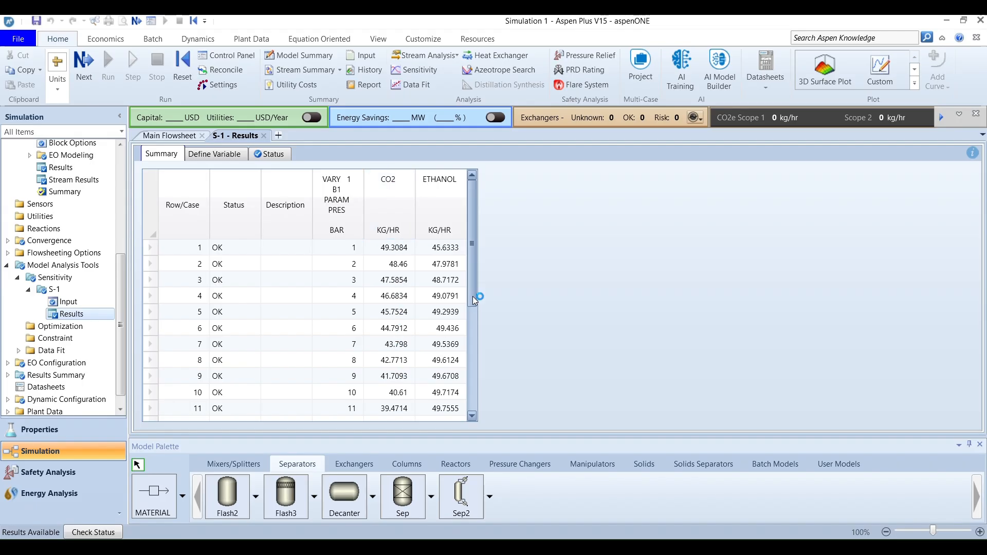
scroll(470, 307, "down", 2)
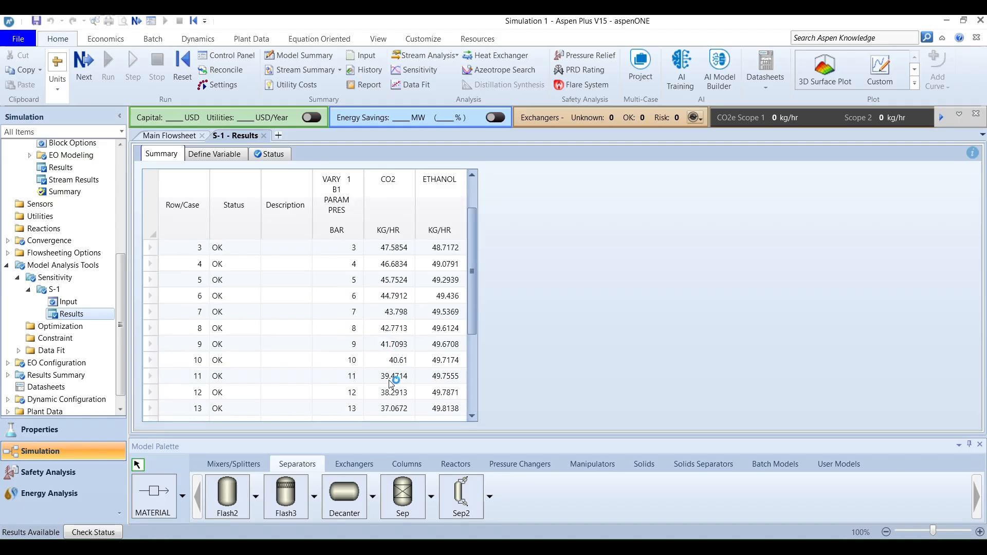
scroll(472, 310, "up", 2)
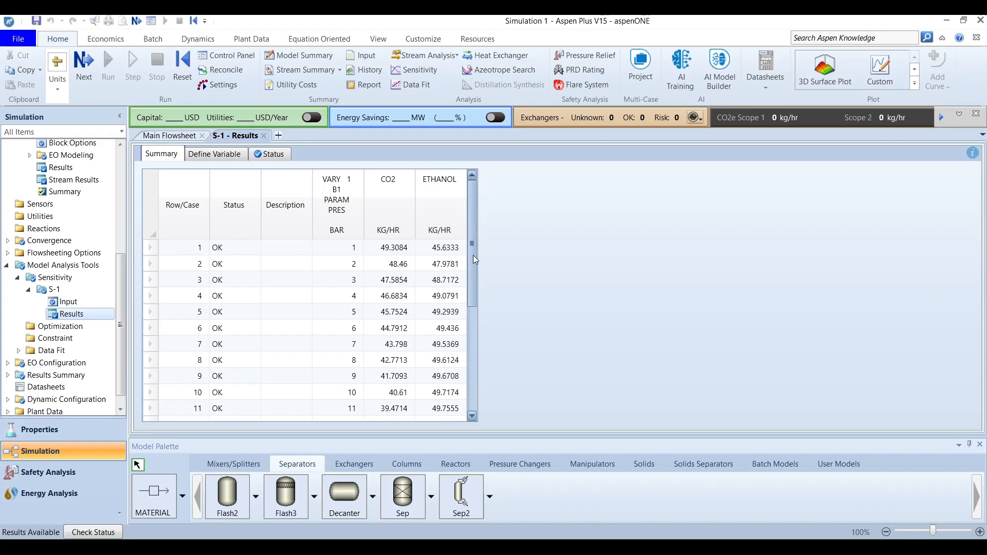
left_click_drag(473, 255, 470, 399)
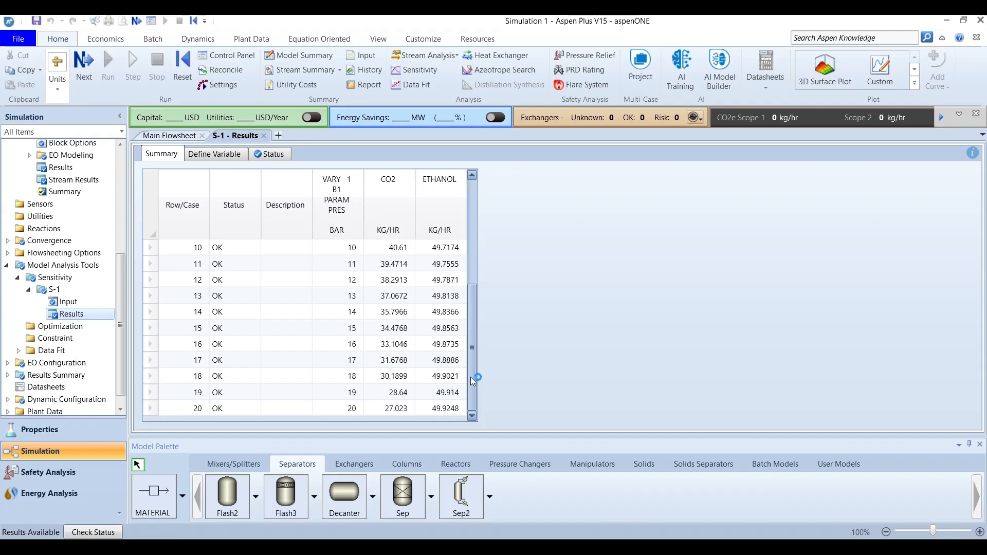
left_click_drag(471, 378, 474, 255)
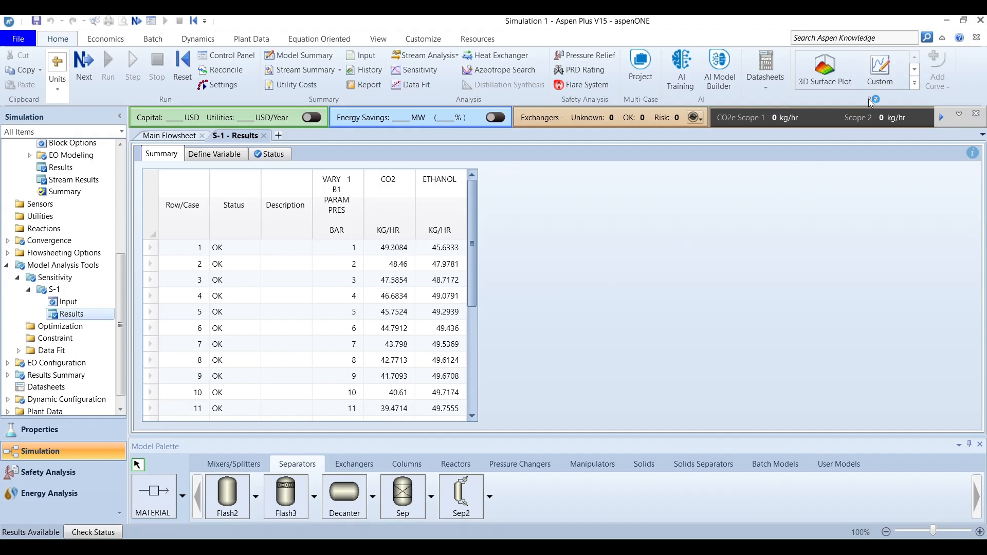
Step: Plot a results curve of CO2 and ETHANOL mass flow against B1 pressure, and compare it with the S-1 results table
left_click(913, 84)
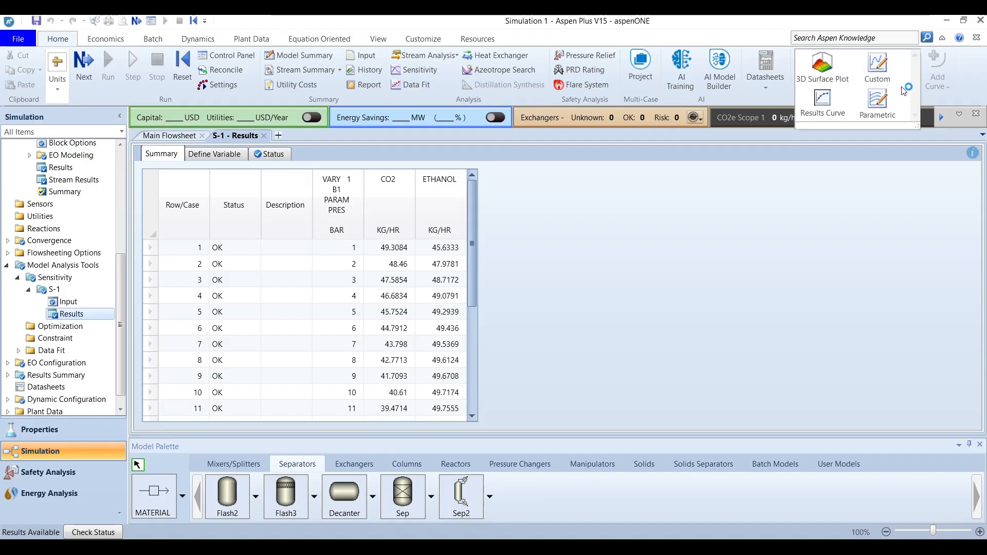
left_click(834, 106)
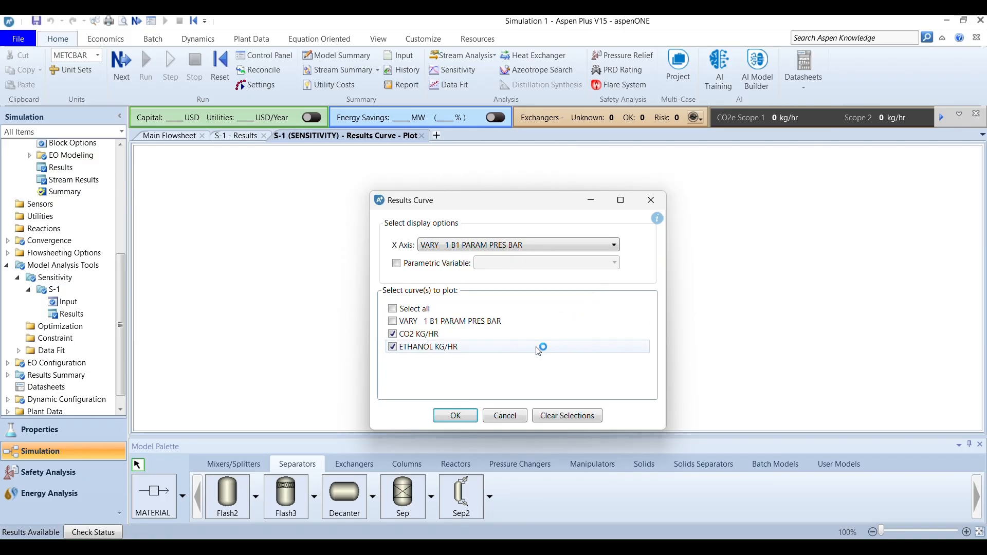
left_click(455, 417)
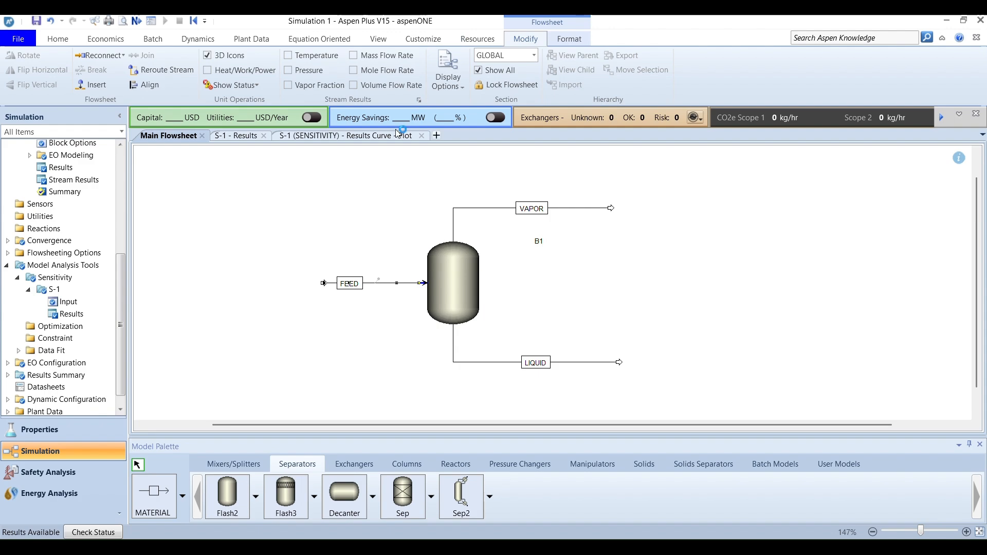
left_click(243, 137)
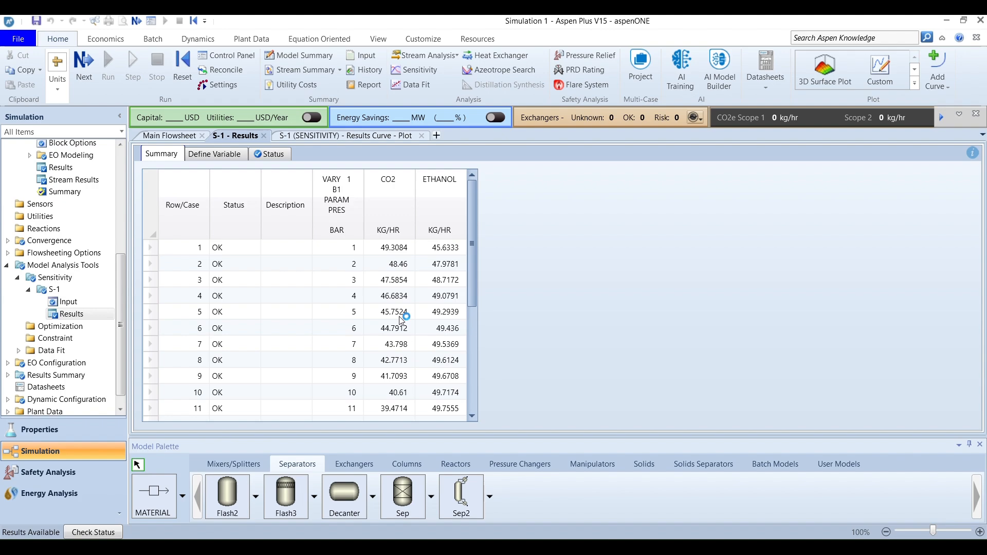
left_click(316, 135)
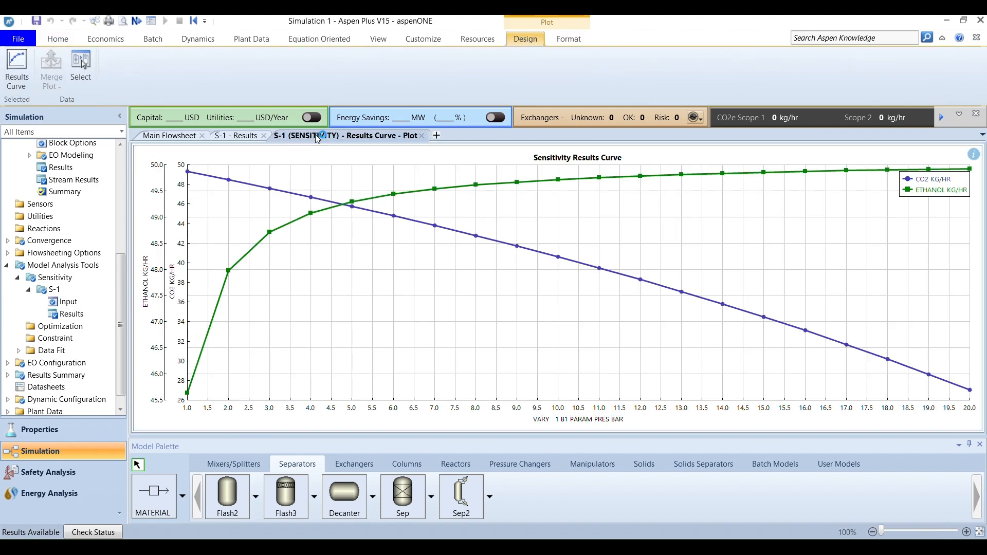